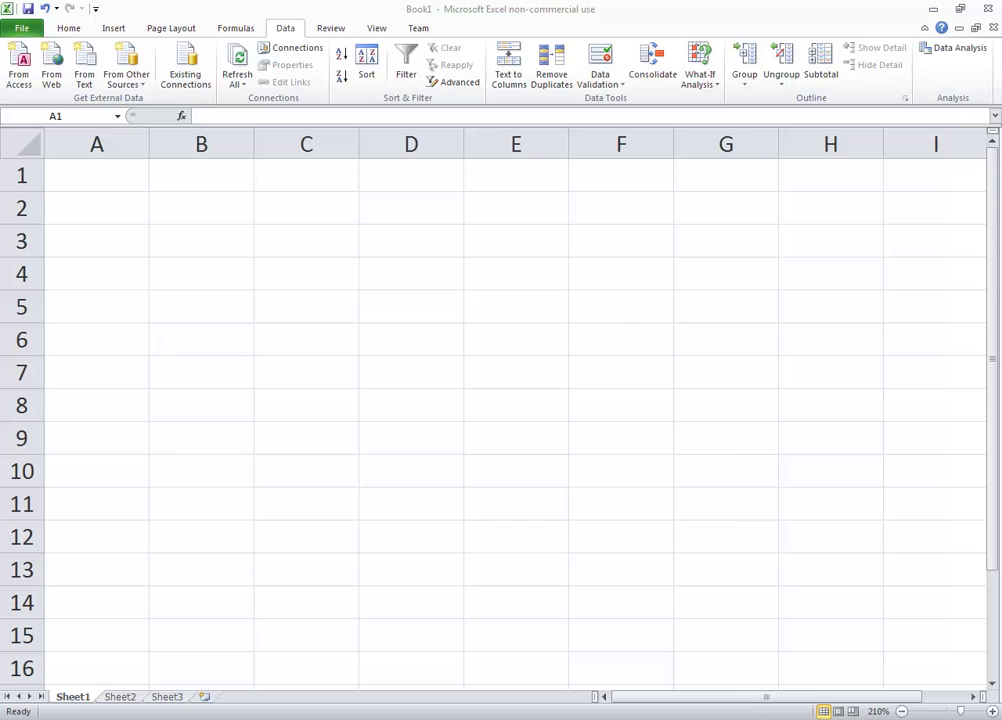
Step: Switch to the PowerPoint presentation and read the 99% confidence interval problem with its red and blue reaction time table
mouse_move(716, 719)
click(706, 680)
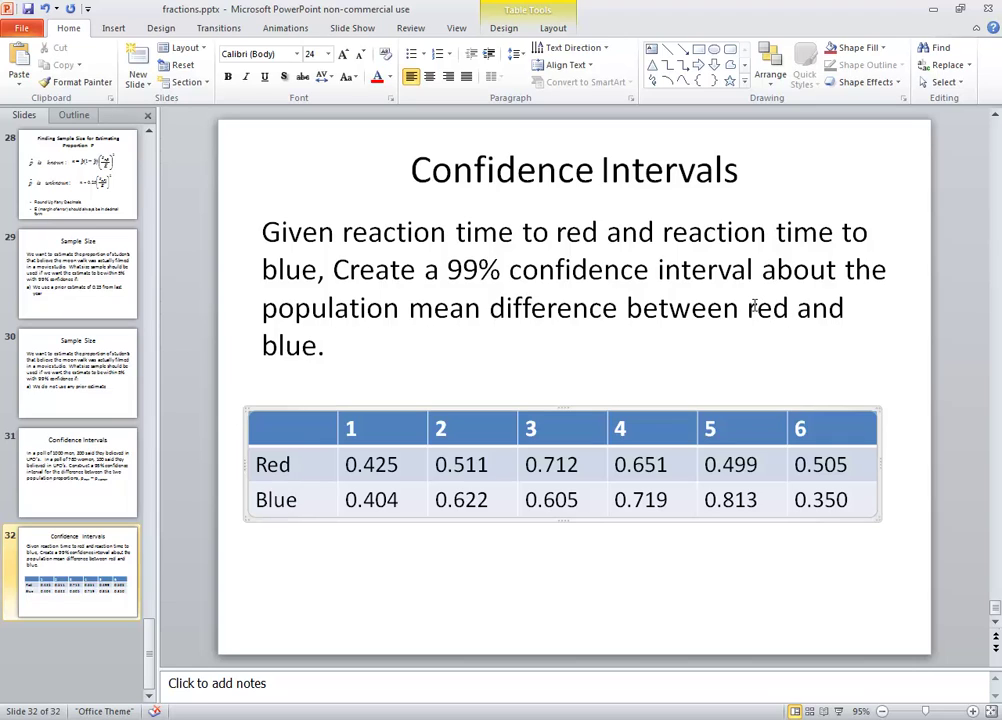
drag(750, 307, 790, 303)
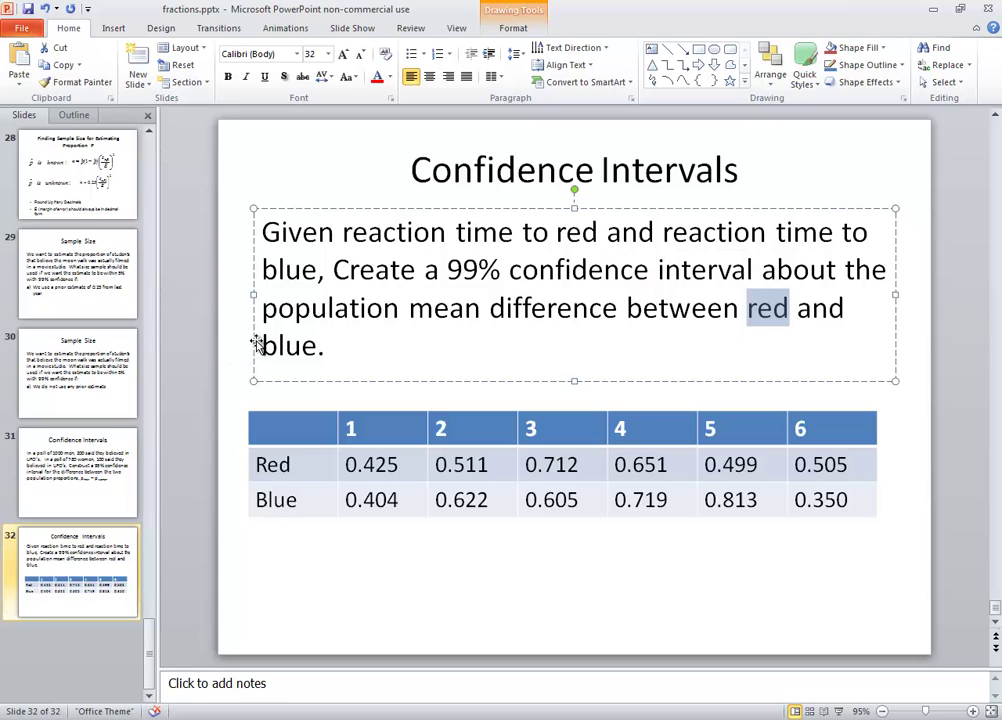
drag(263, 343, 322, 345)
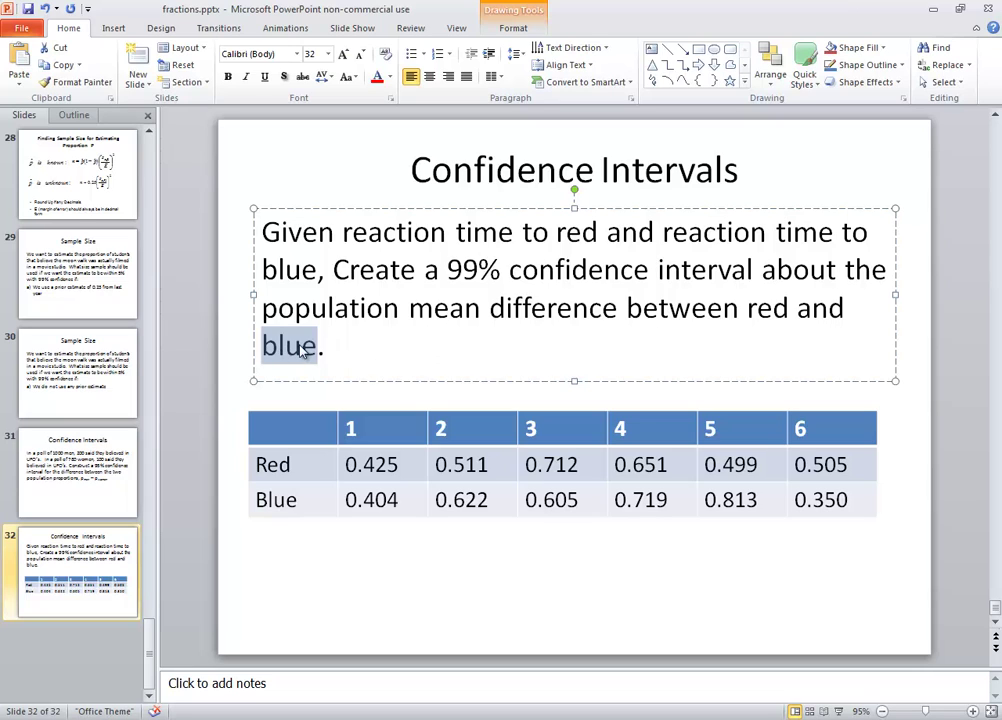
click(306, 468)
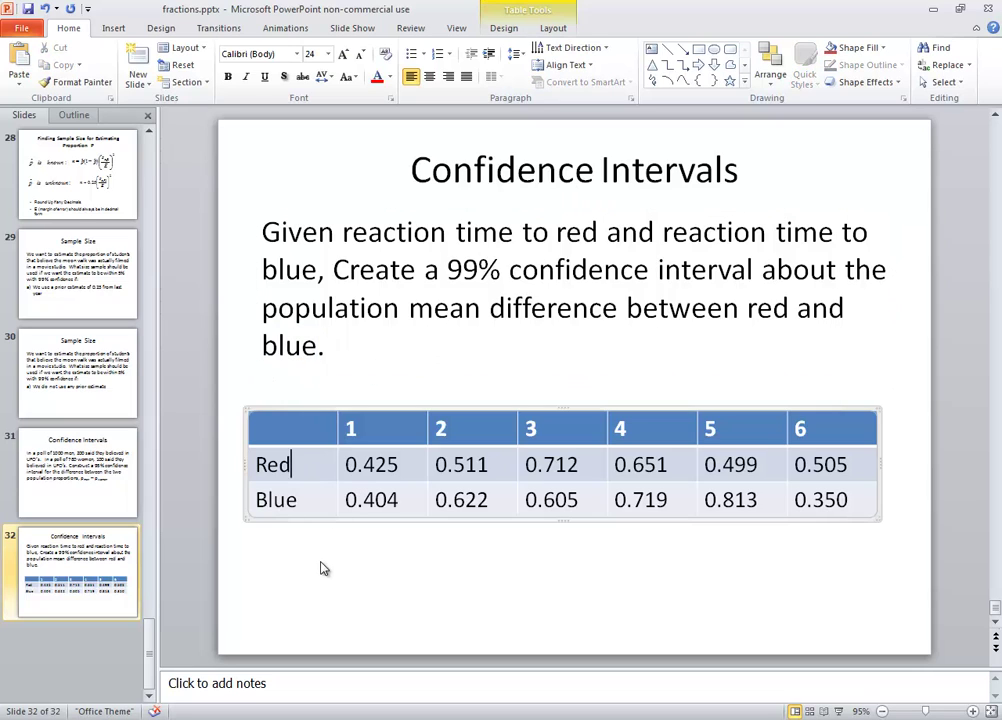
Step: Switch back to Excel and enter the first two Red reaction times, 0.425 and 0.511, in cells A1 and A2
key(alt+Tab)
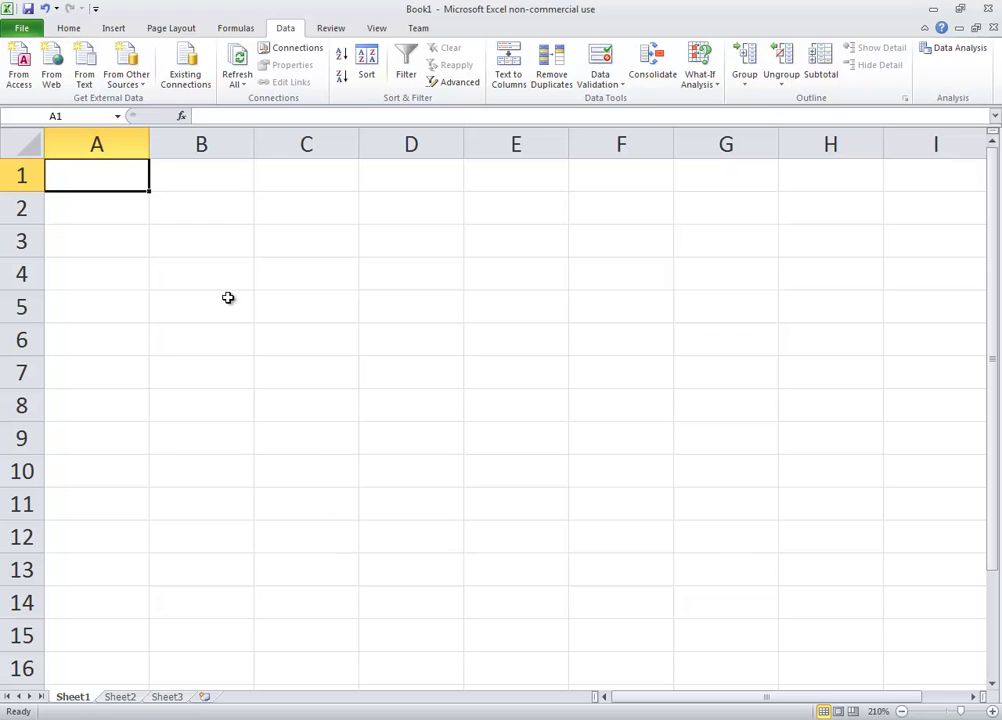
text(0.425)
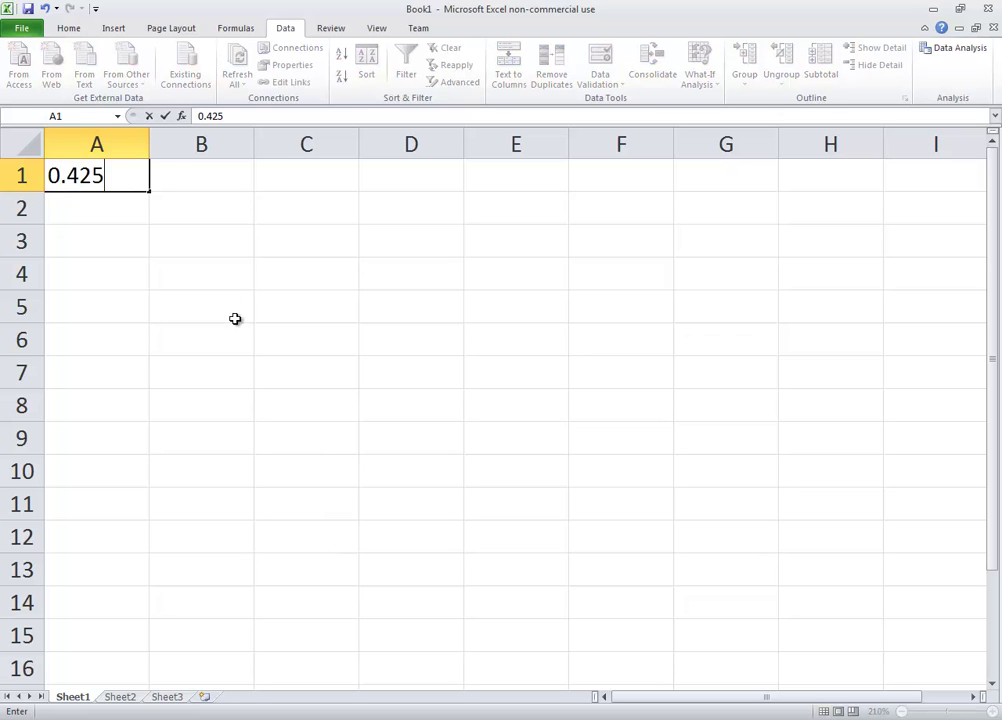
key(Return)
key(alt+Tab)
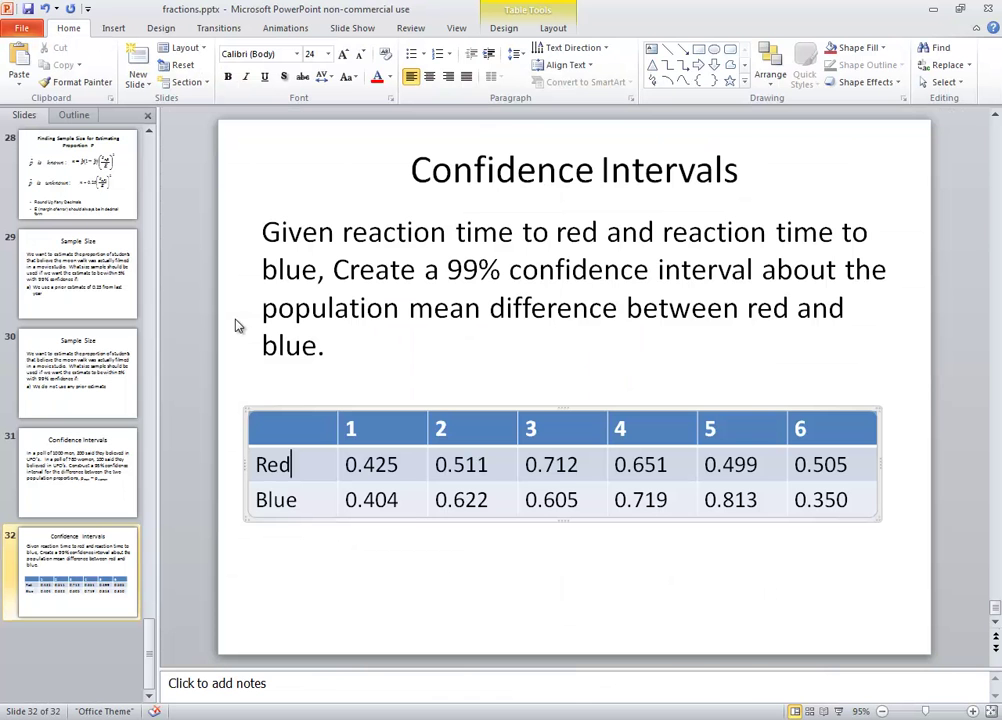
key(alt+Tab)
text(0.511)
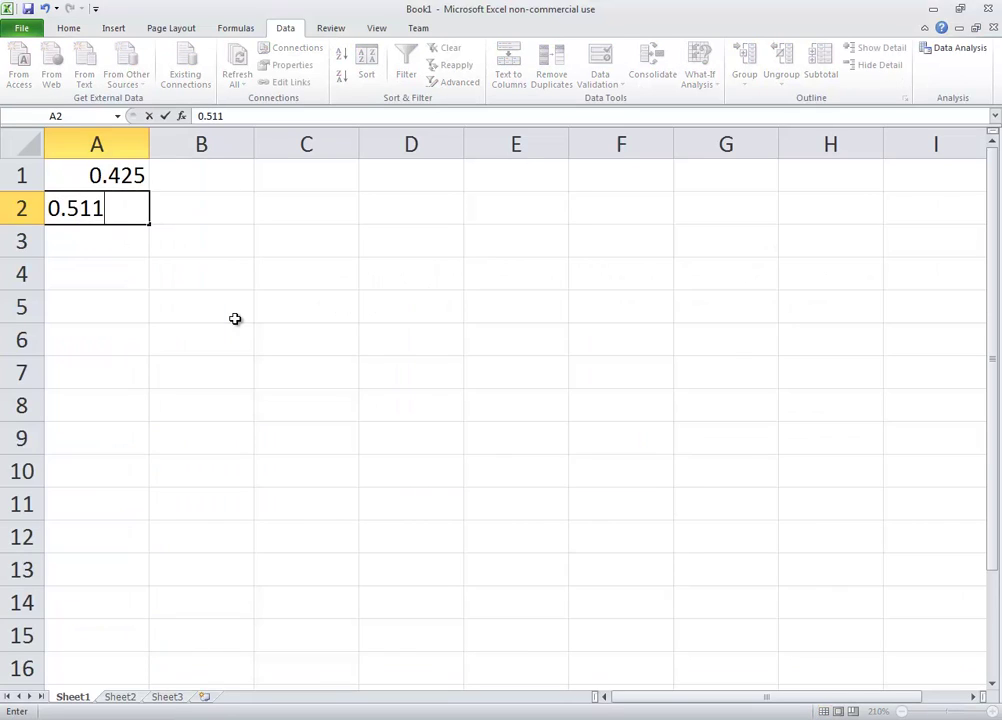
key(Return)
Step: Check the slide table and enter the third and fourth Red times, 0.712 and 0.651, in cells A3 and A4
key(alt+Tab)
key(alt+Tab)
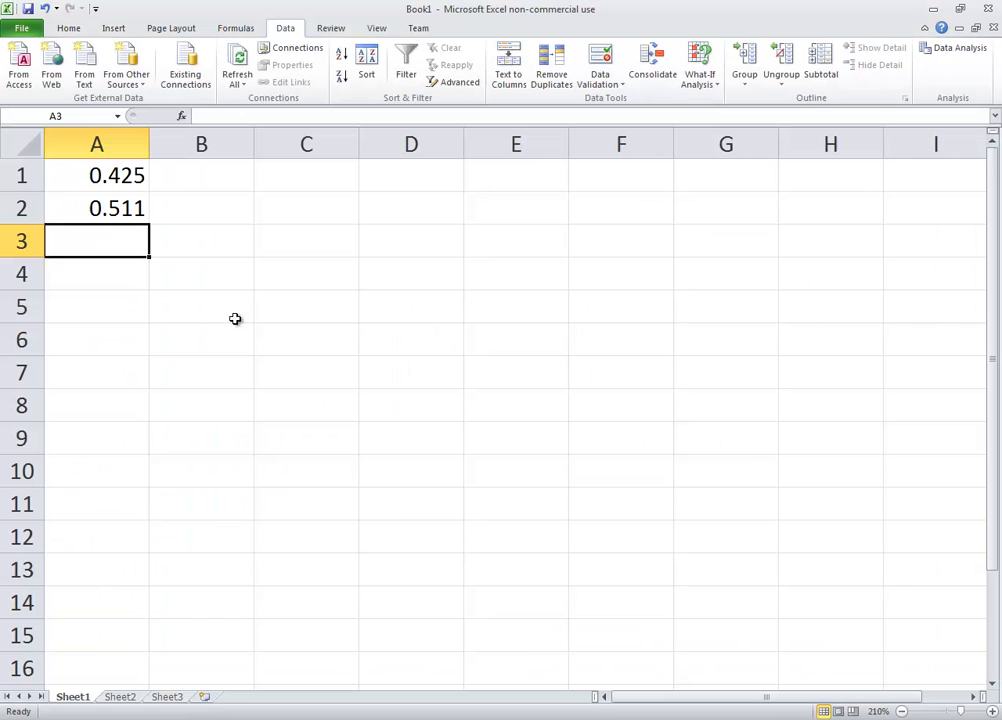
text(0.712)
key(Return)
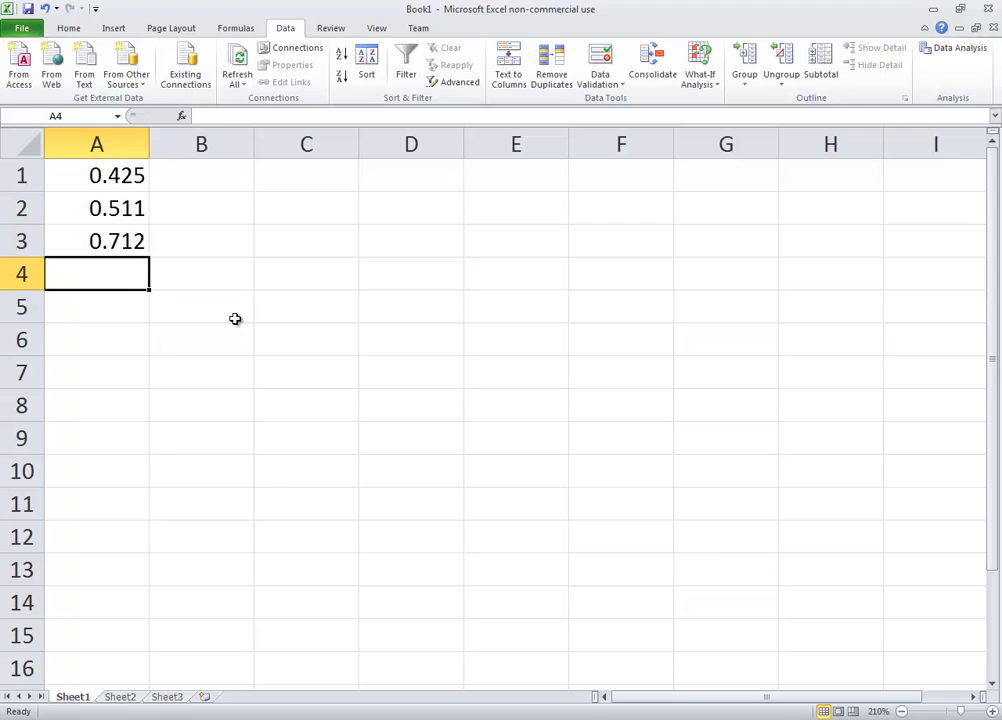
key(alt+Tab)
key(alt+Tab)
text(0.651)
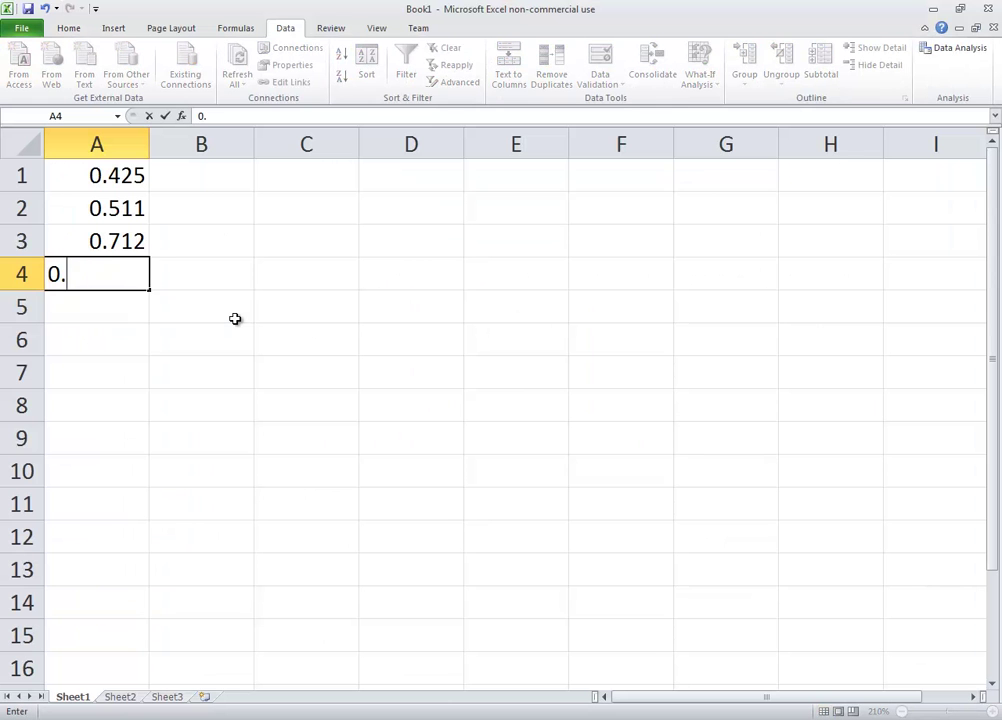
key(Return)
Step: Check the slide table and enter the last two Red times, 0.499 and 0.505, in cells A5 and A6
key(alt+Tab)
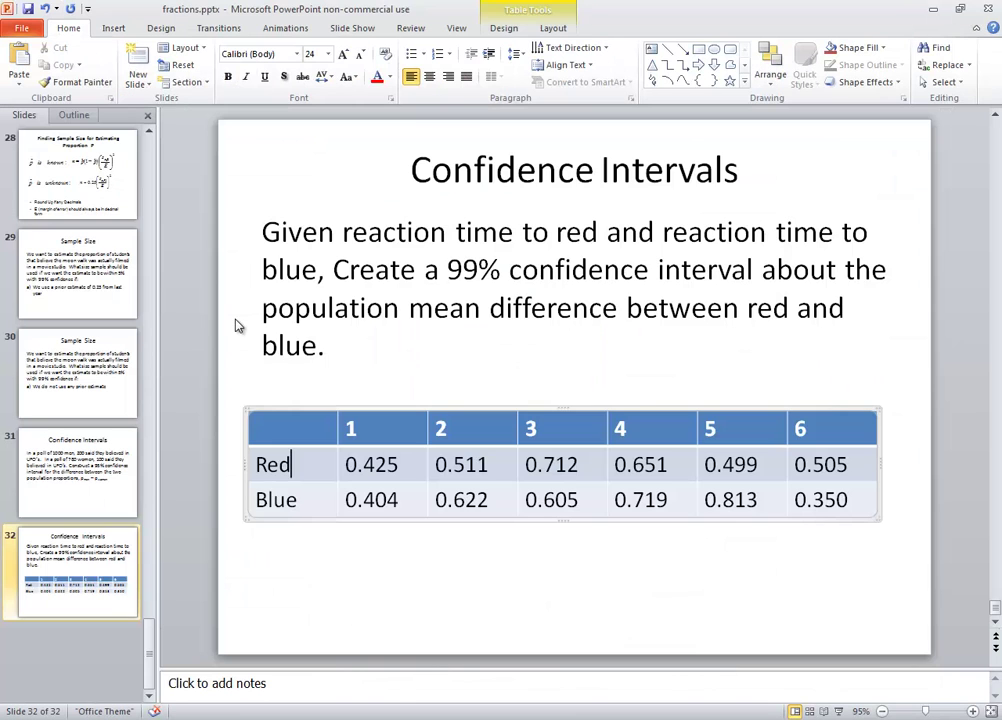
key(alt+Tab)
text(0.499)
key(Return)
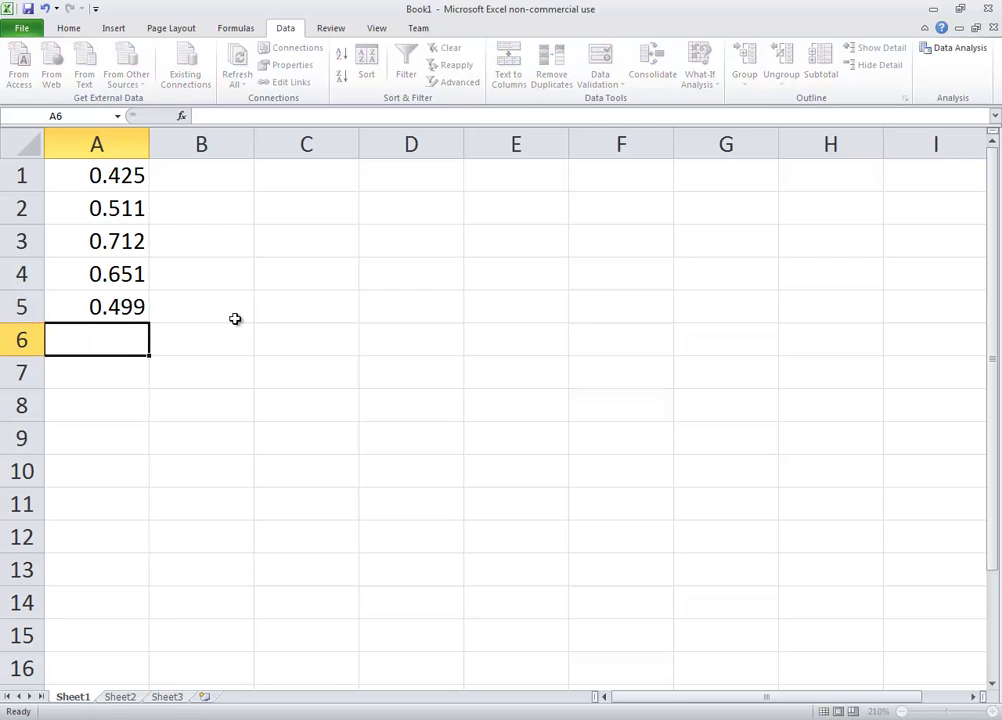
key(alt+Tab)
key(alt+Tab)
text(0.505)
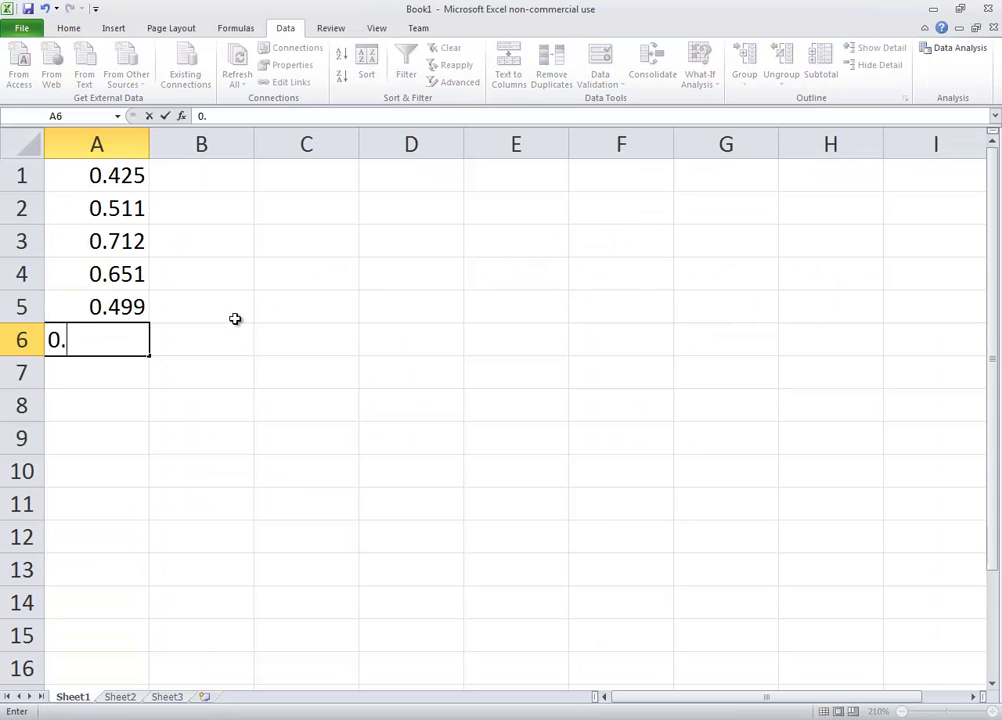
key(Tab)
Step: Enter the first two Blue reaction times from the slide, 0.404 and 0.622, in cells B1 and B2
key(Up)
key(Up)
key(Up)
key(Up)
key(Up)
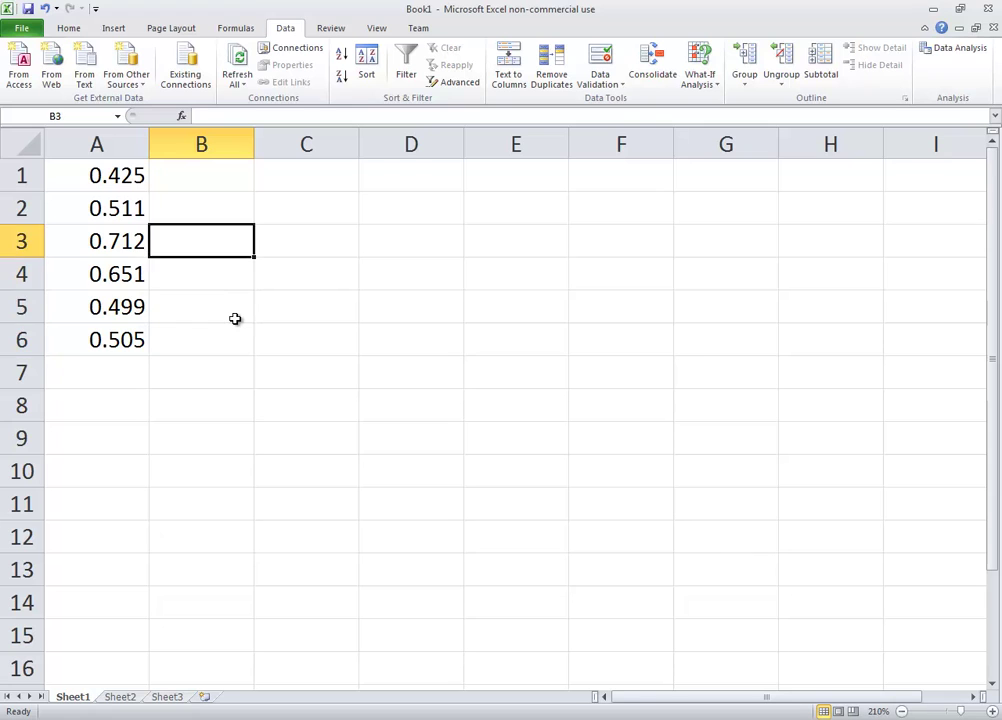
key(alt+Tab)
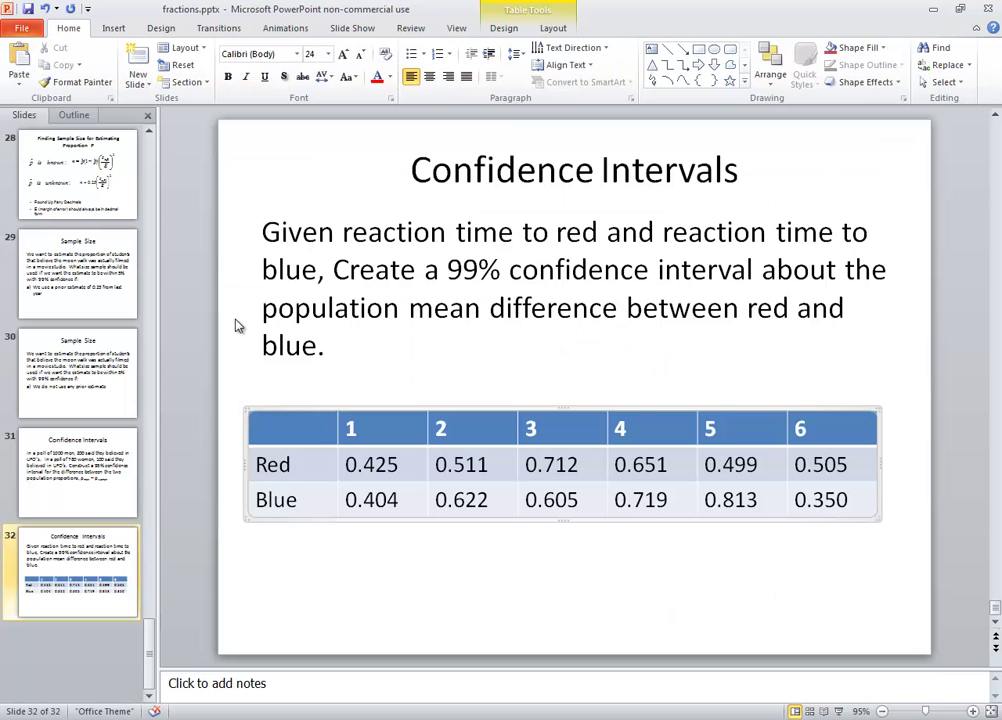
key(alt+Tab)
text(0.404)
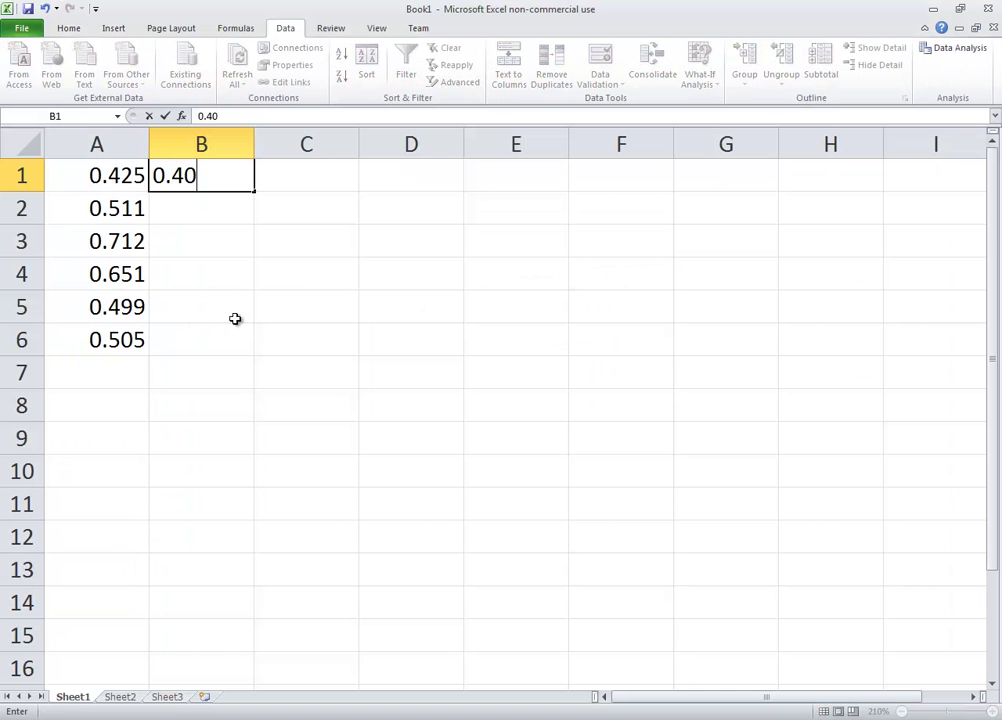
key(Return)
key(alt+Tab)
key(alt+Tab)
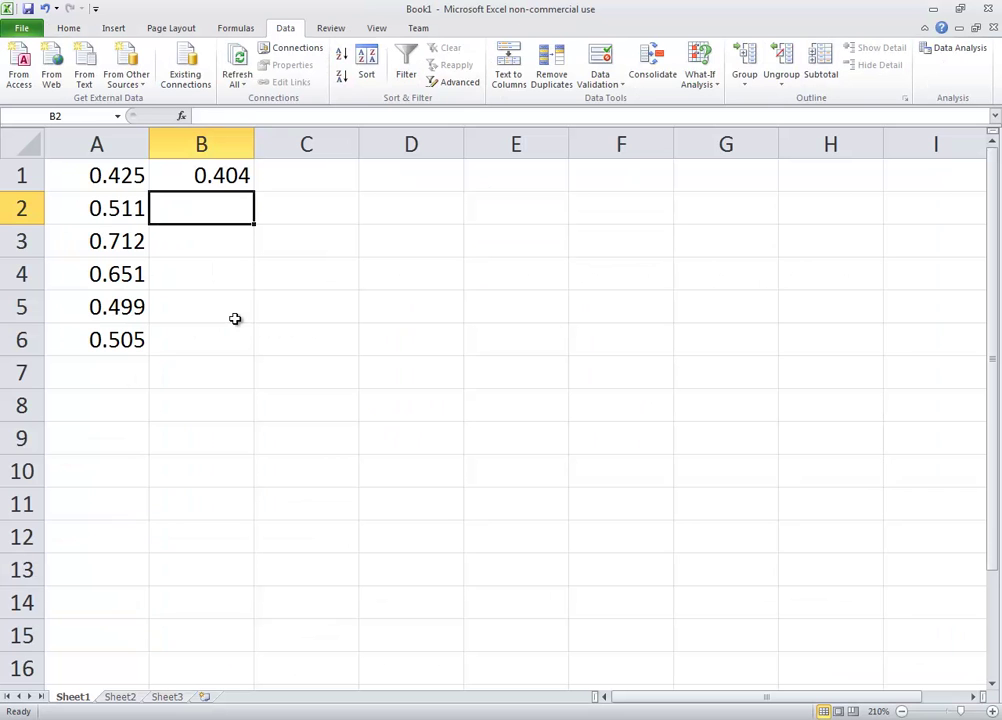
text(0.622)
key(Return)
Step: Check the slide table and enter the third and fourth Blue times, 0.605 and 0.719, in cells B3 and B4
key(alt+Tab)
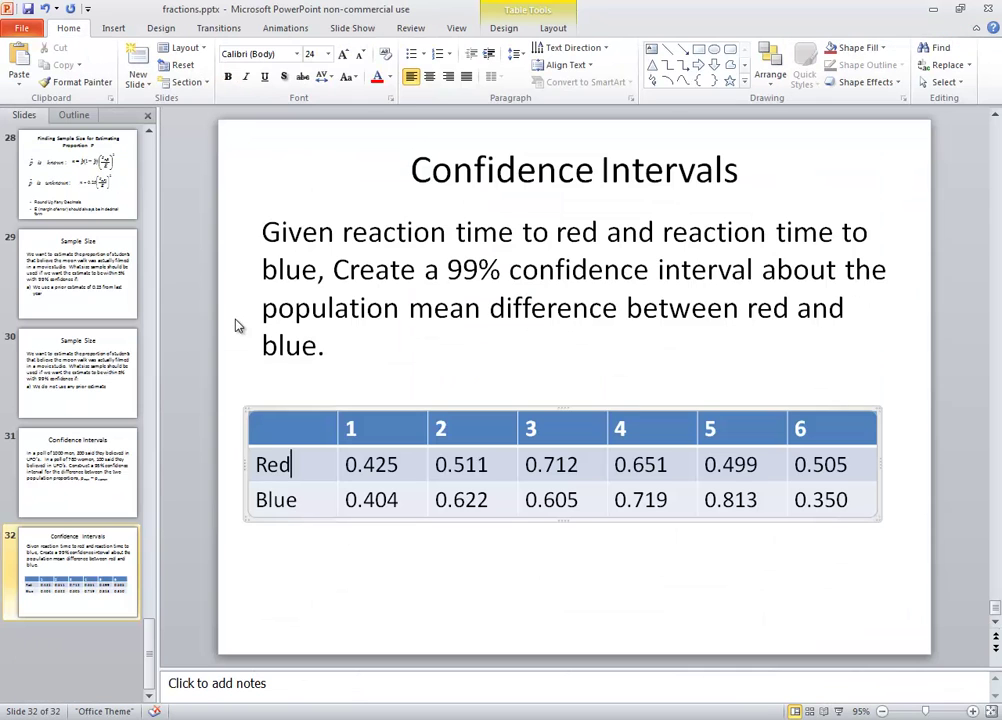
key(alt+Tab)
text(0.605)
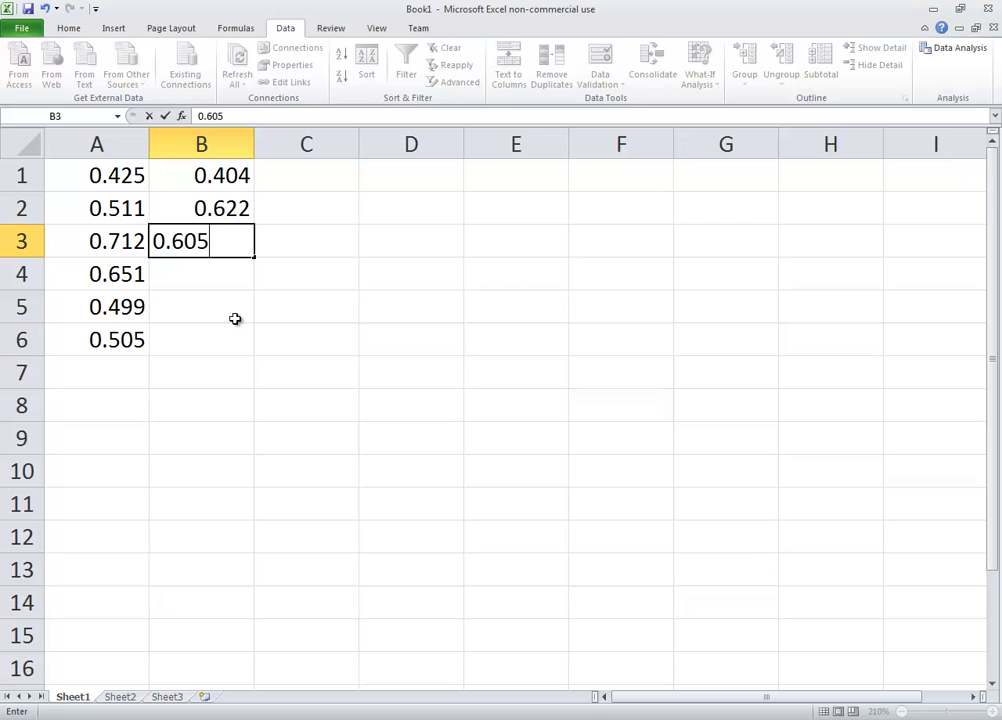
key(Return)
key(alt+Tab)
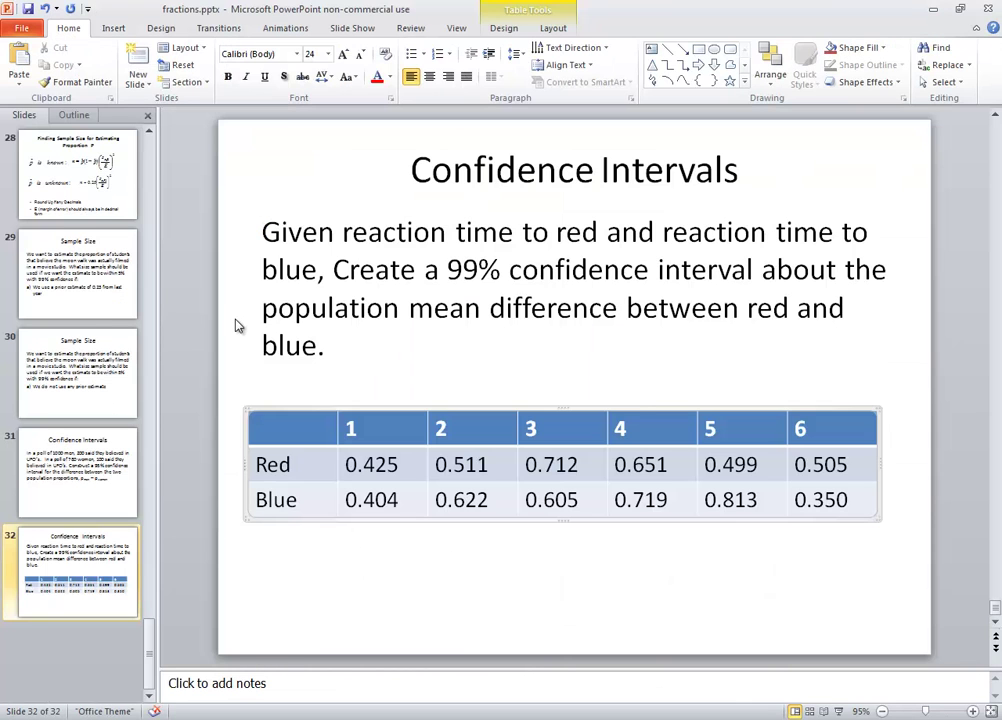
key(alt+Tab)
text(0.719)
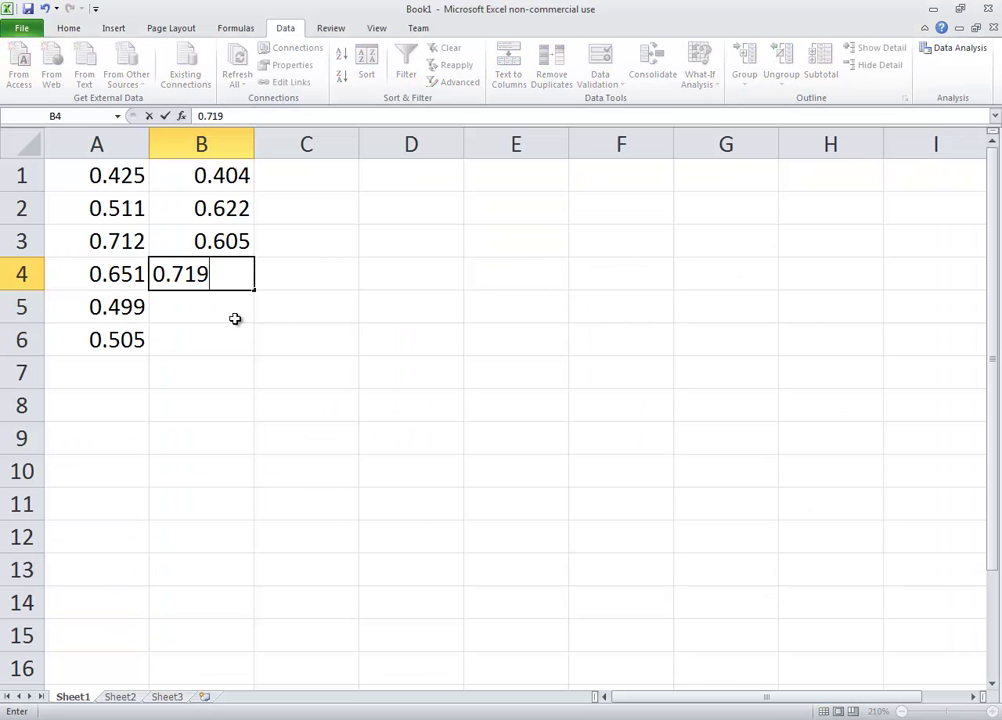
key(Return)
Step: Check the slide table and enter the last two Blue times, 0.813 and 0.350, in cells B5 and B6
key(alt+Tab)
key(alt+Tab)
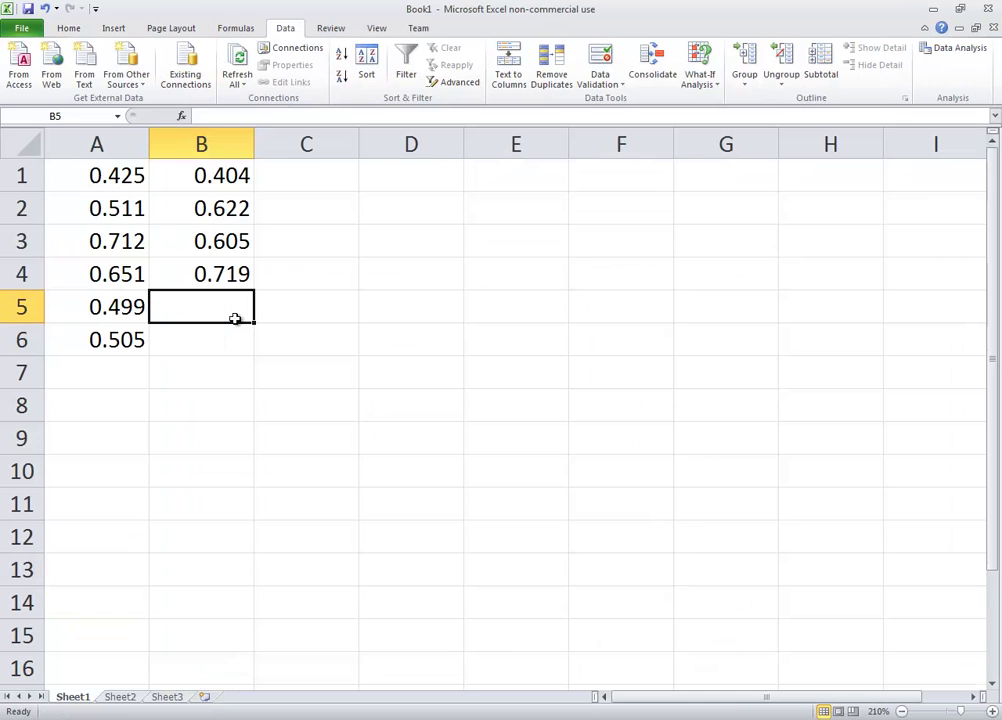
text(0.813)
key(Return)
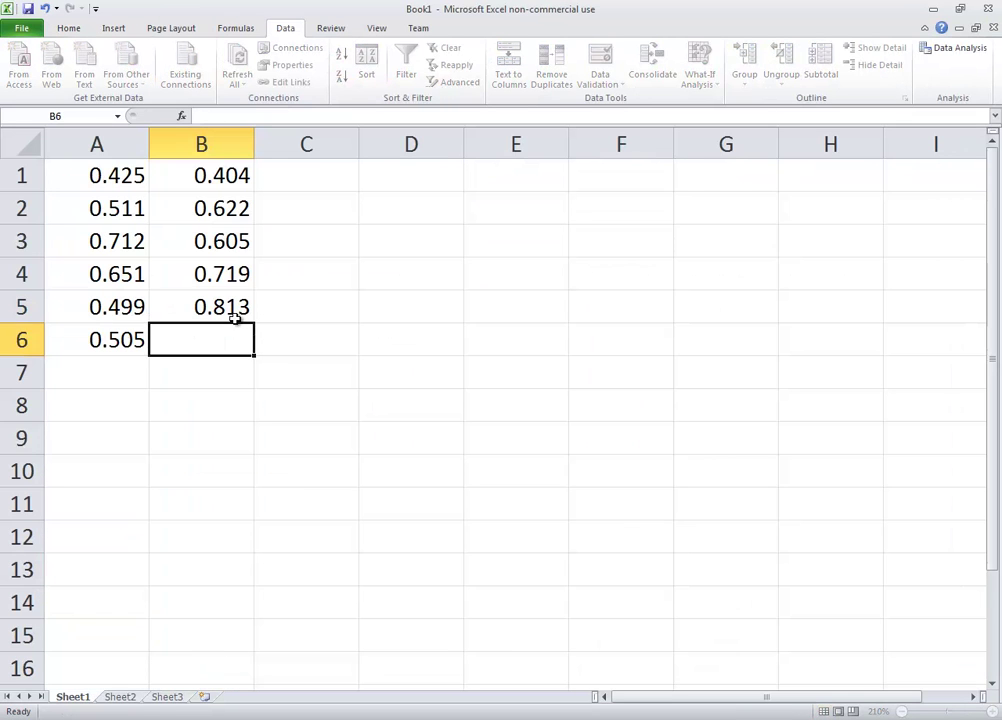
key(alt+Tab)
key(alt+Tab)
text(0.350)
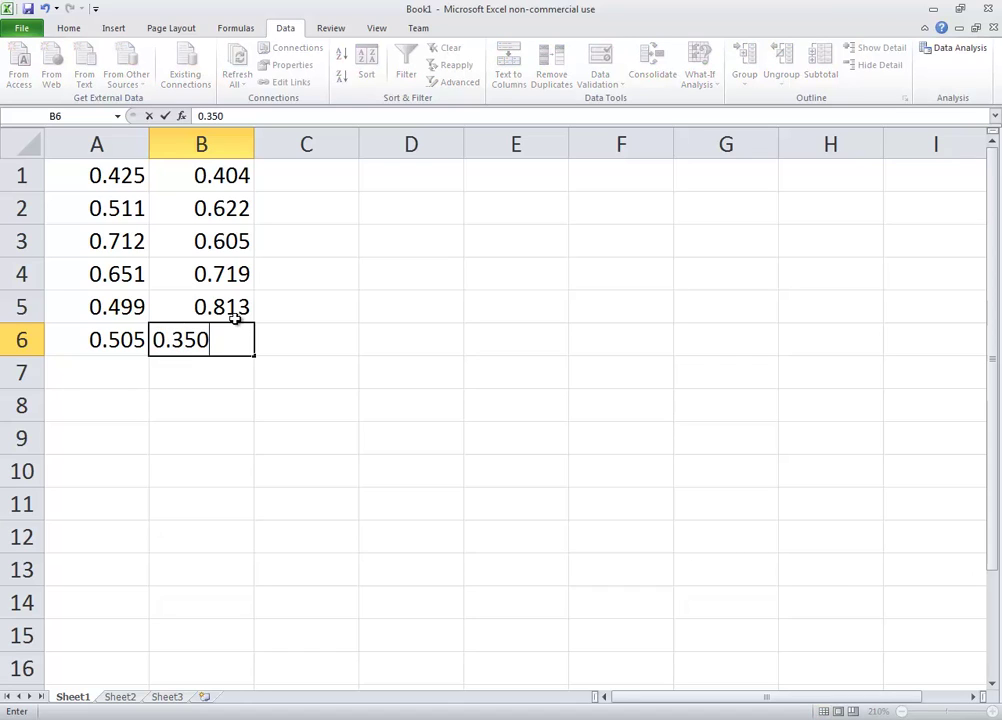
key(Tab)
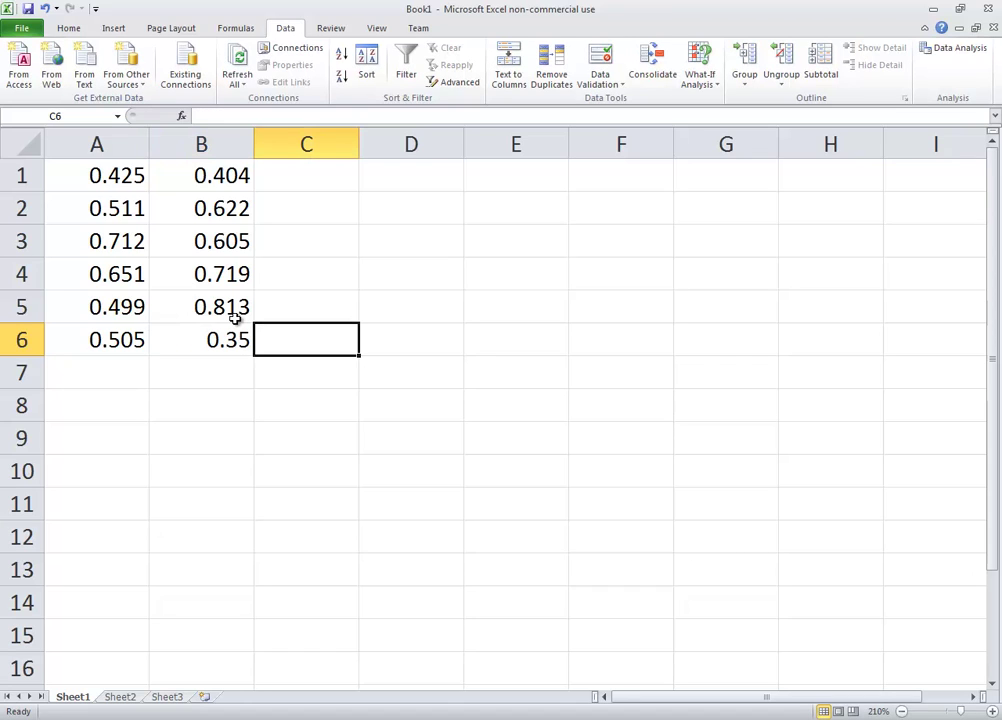
Step: Calculate the Red minus Blue difference in C1 with =A1-B1 and fill the formula down through C6
click(310, 177)
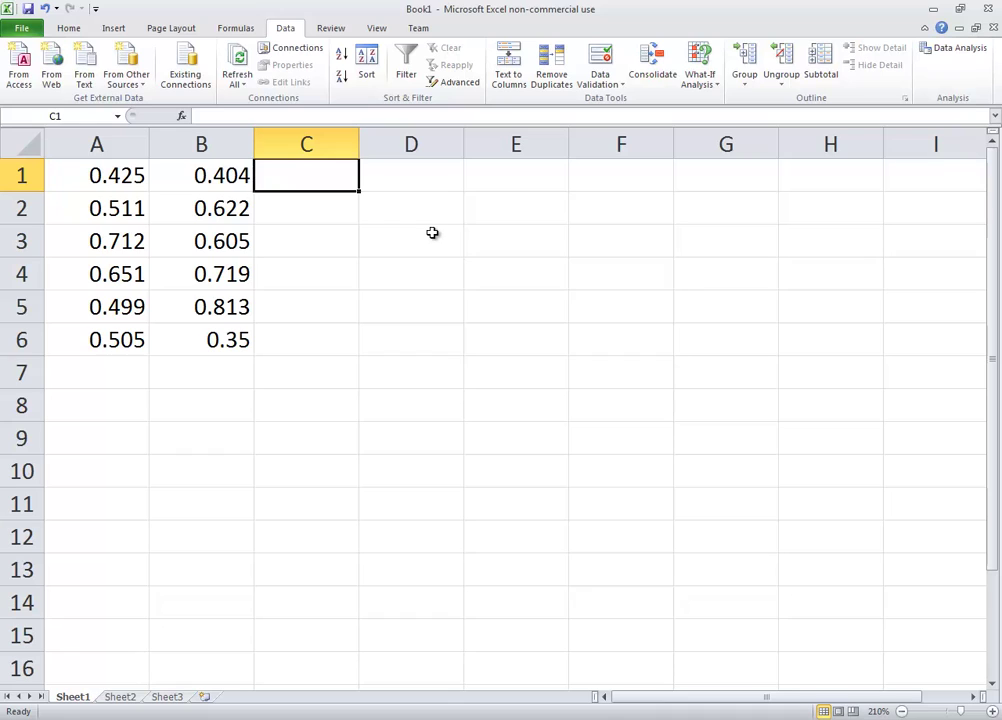
text(=)
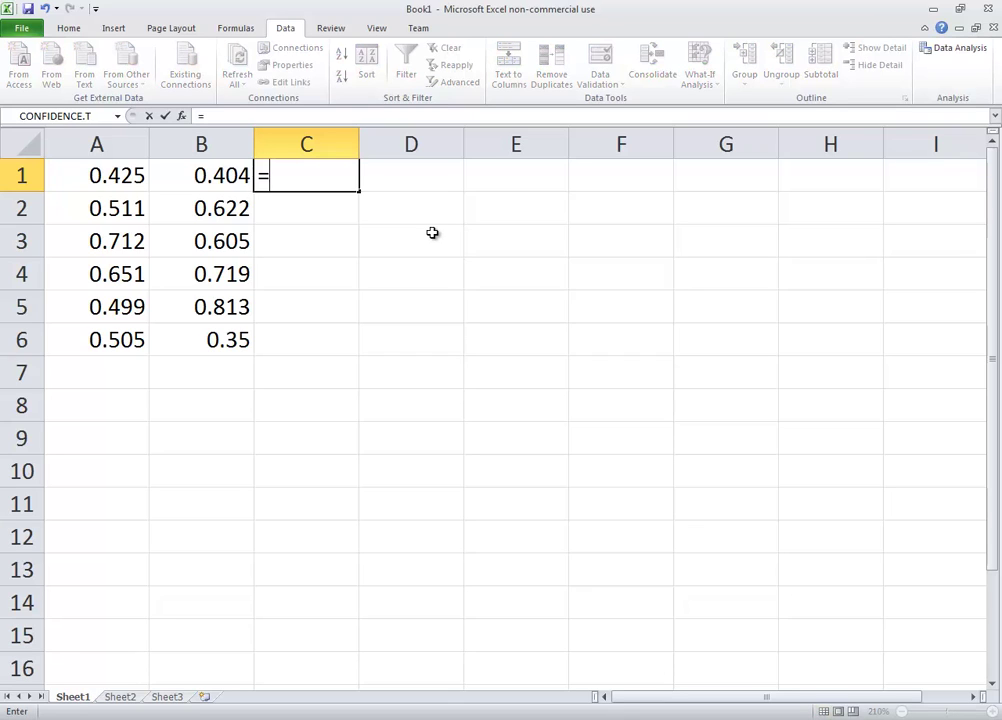
text(A)
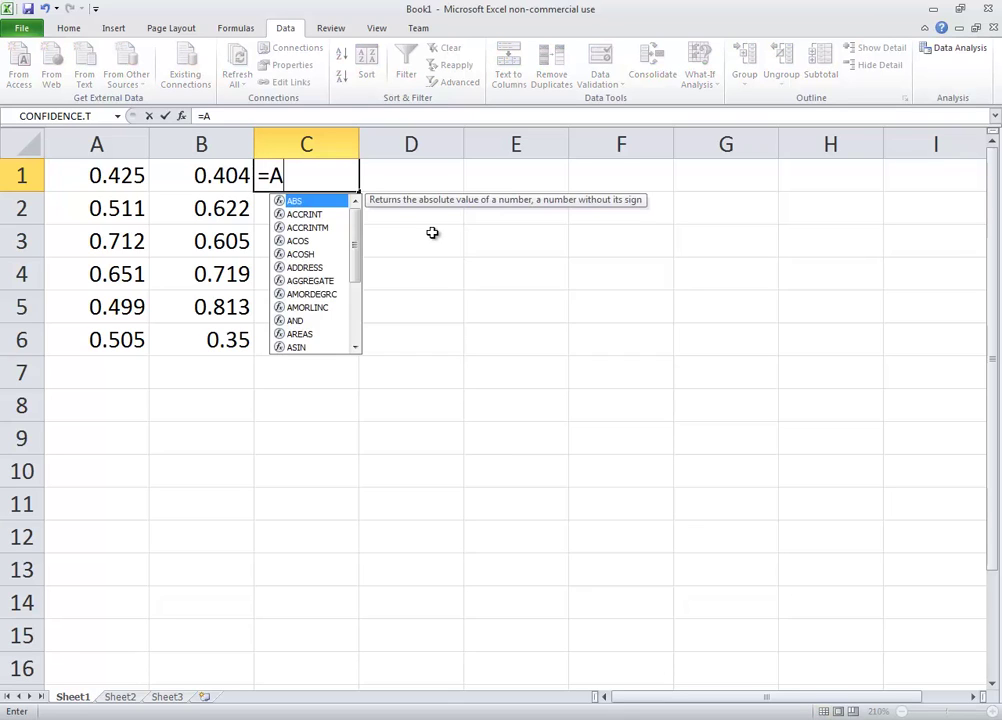
text(1-B1)
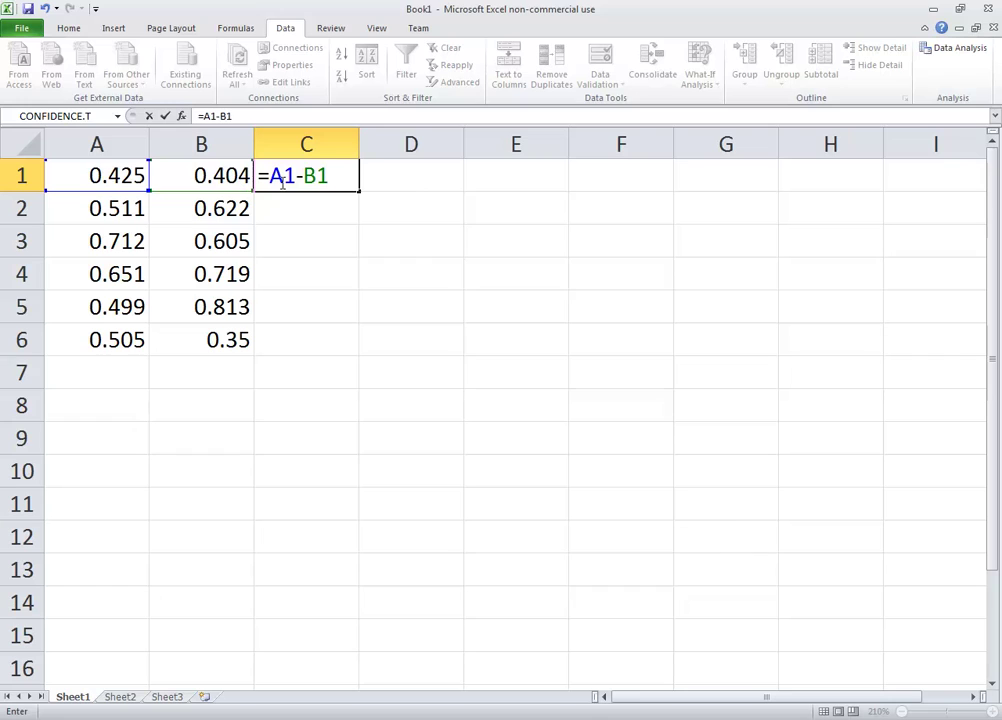
key(Return)
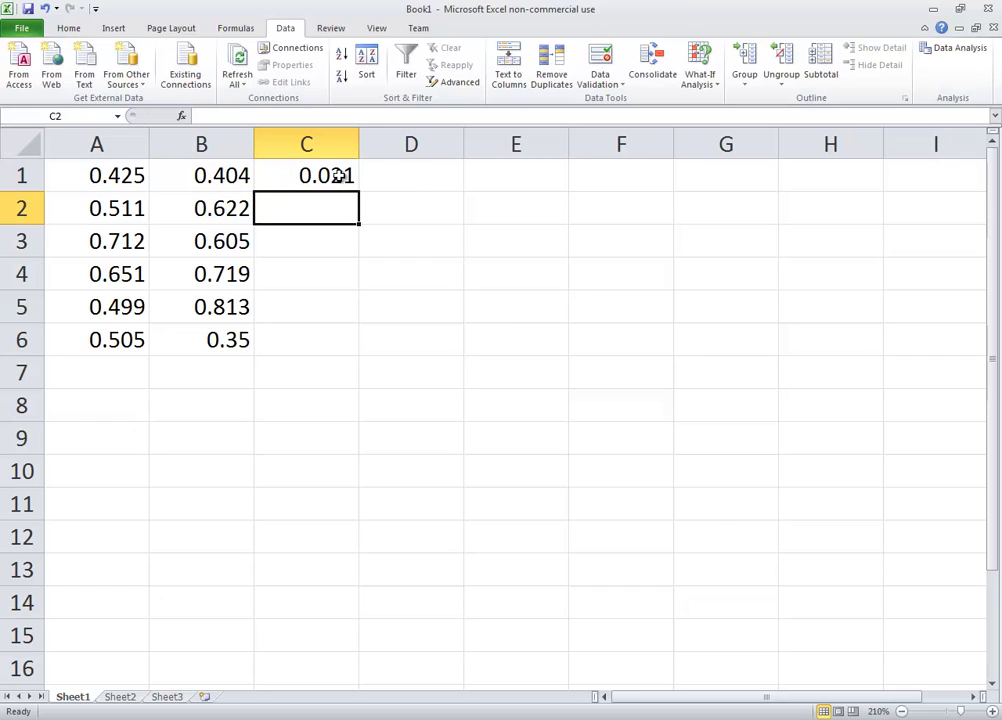
click(336, 175)
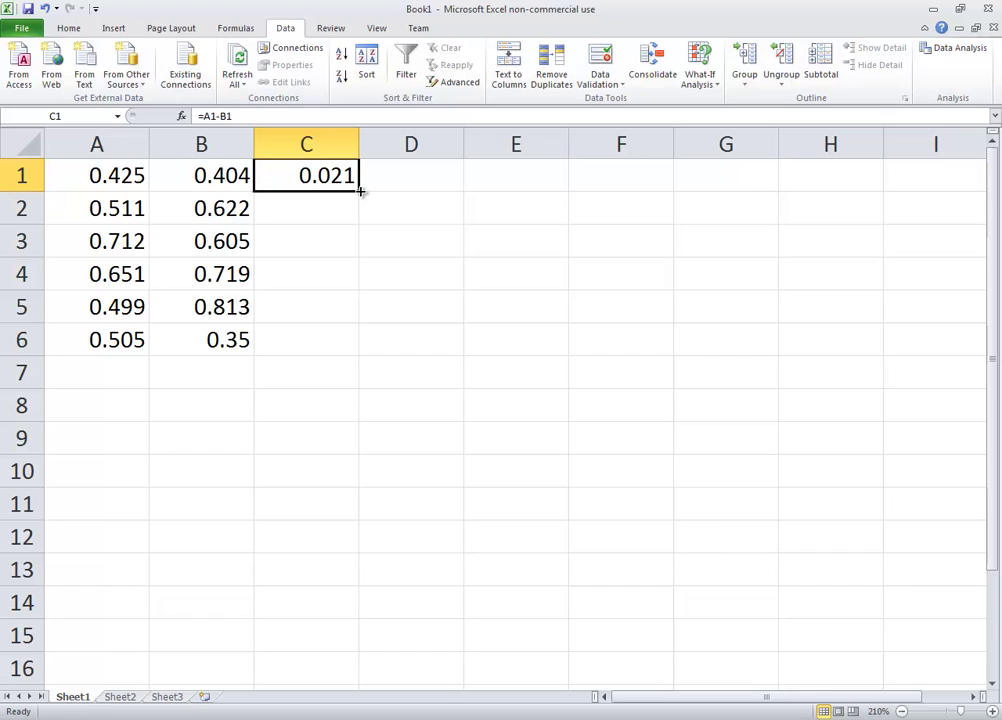
drag(360, 191, 353, 351)
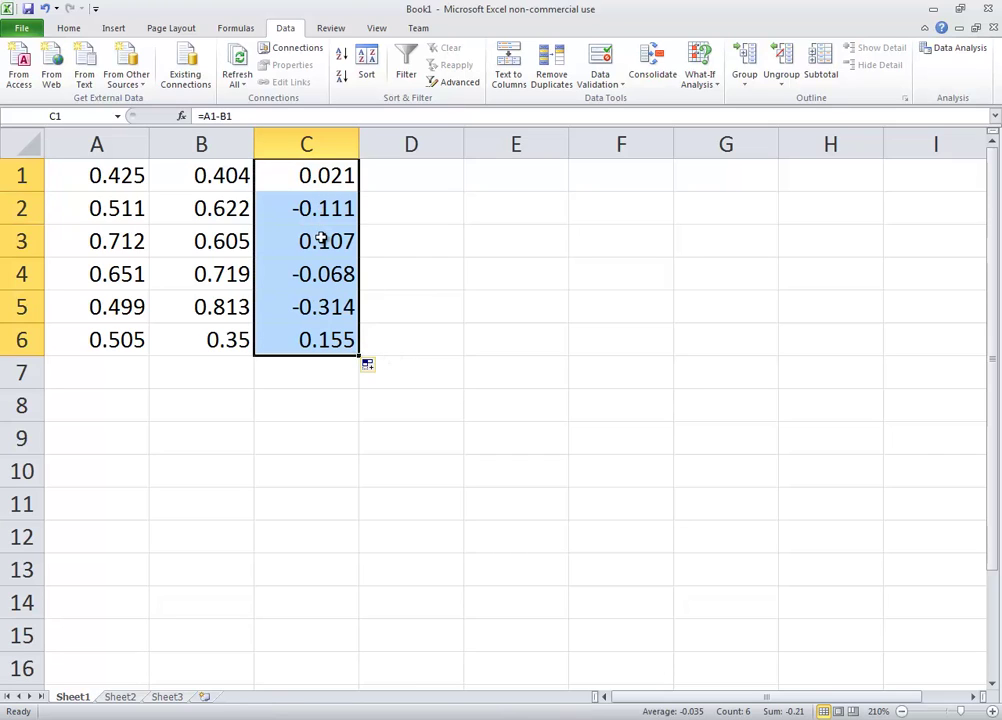
right_click(28, 176)
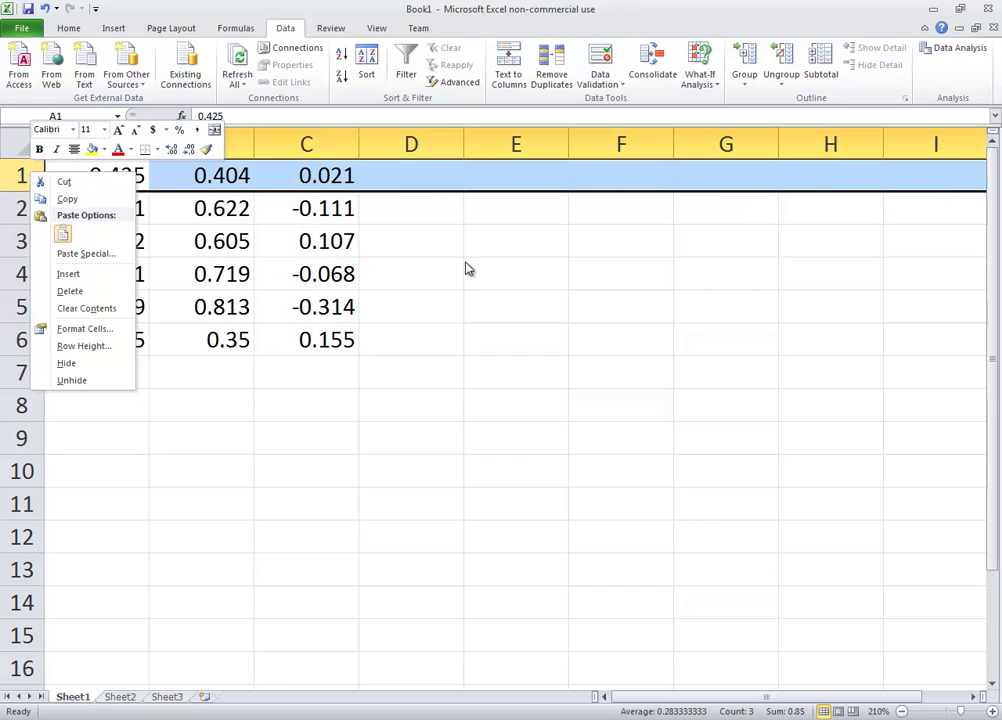
key(Escape)
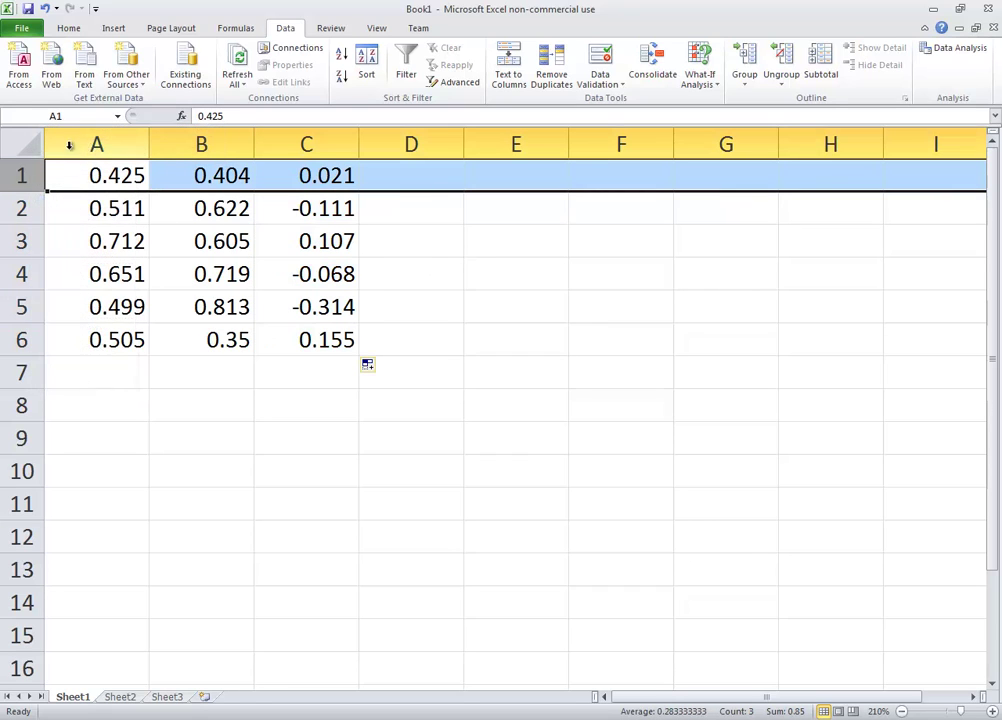
Step: Insert a blank row above the data and enter the headers Red, Blue and Differences in A1, B1 and C1
right_click(18, 175)
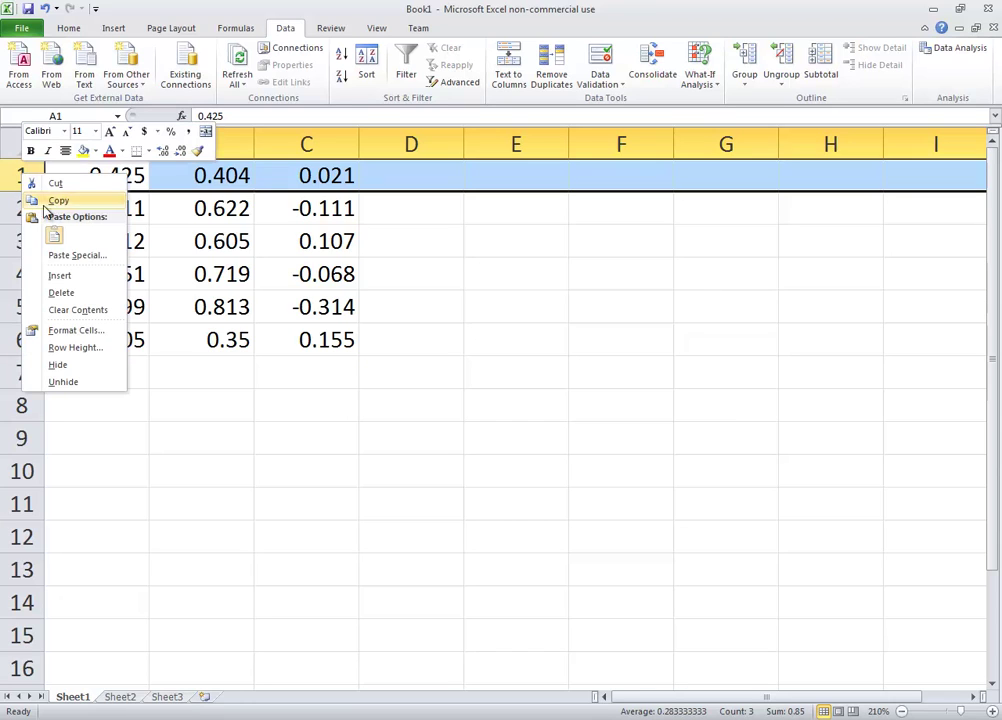
click(63, 275)
click(120, 170)
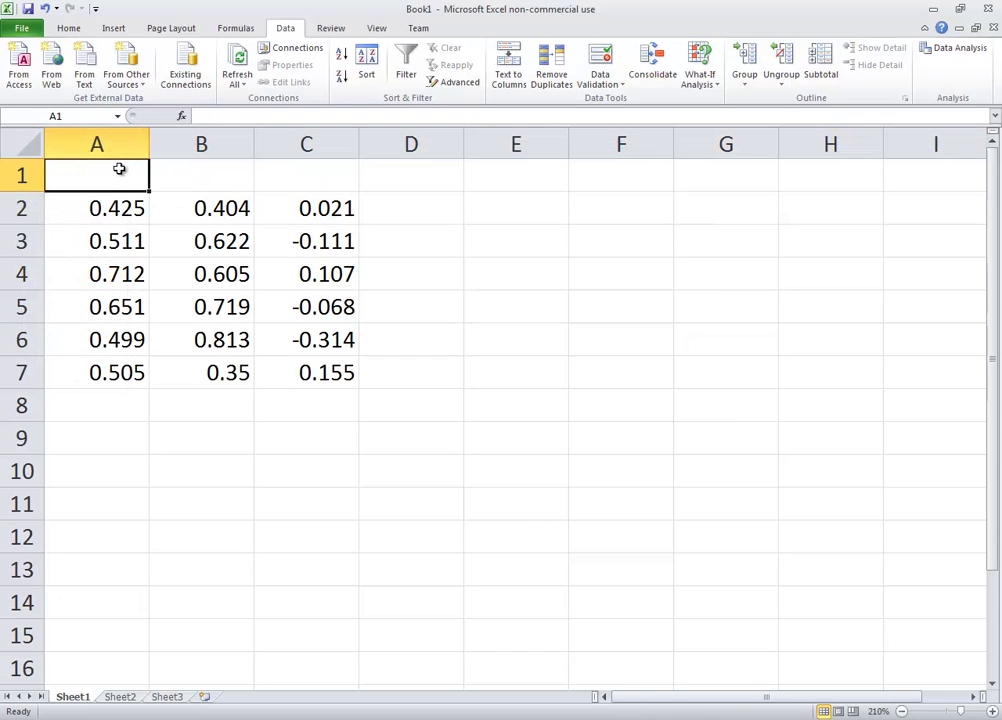
text(Red)
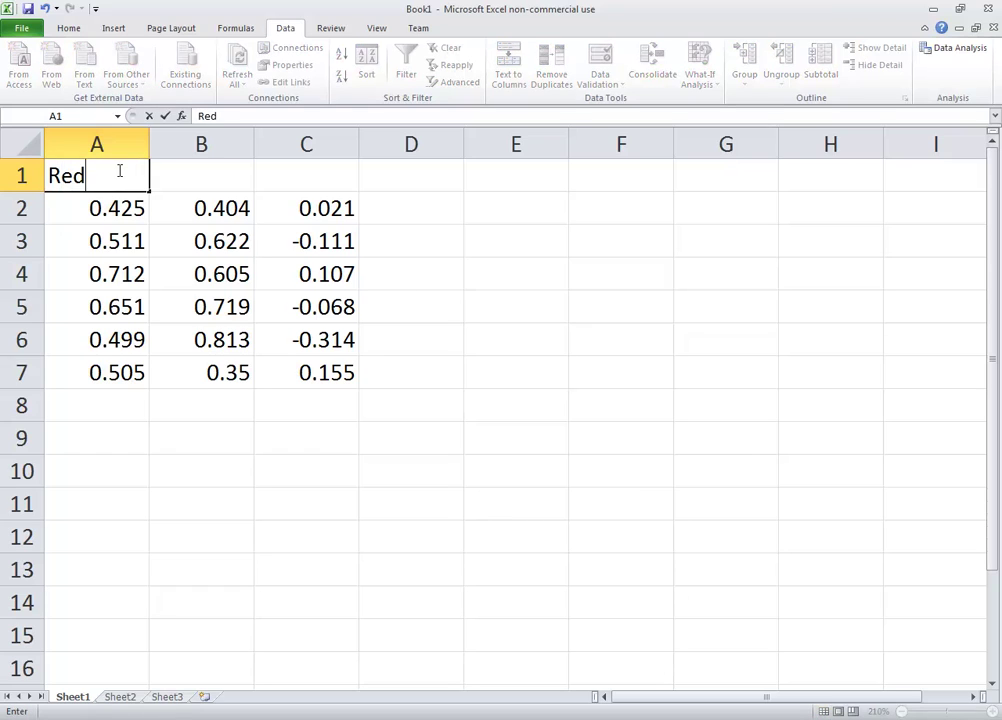
key(Tab)
text(Blue)
key(Tab)
text(Di)
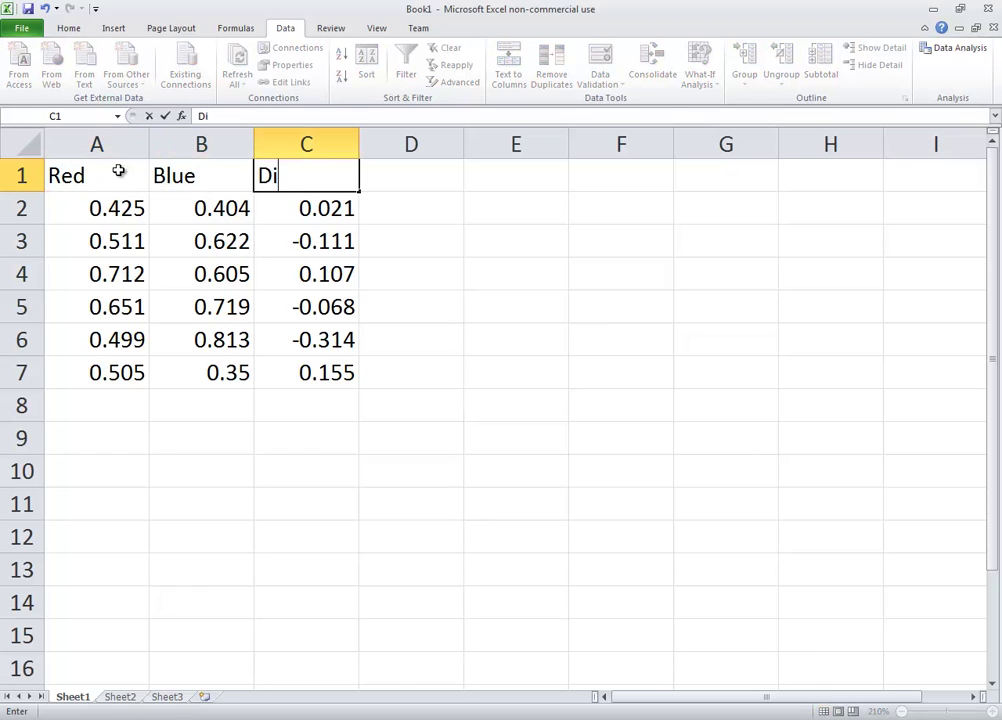
text(fferences)
key(Return)
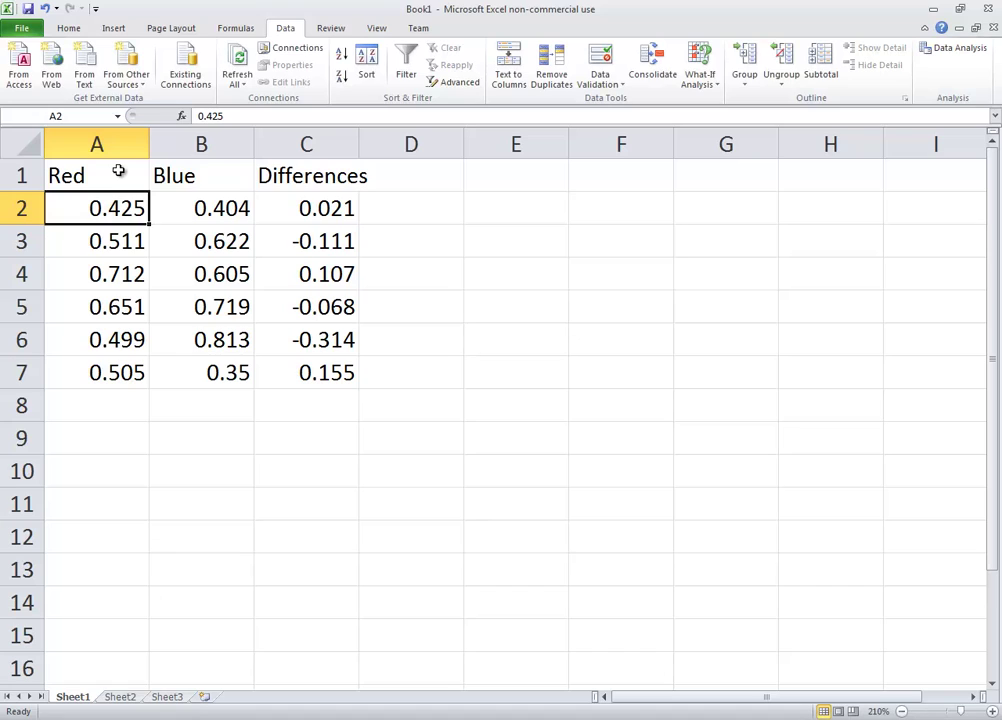
Step: Label cell B9 "Mean =" and begin an AVERAGE formula in C9
key(Down)
key(Down)
key(Down)
key(Down)
key(Down)
key(Down)
key(Down)
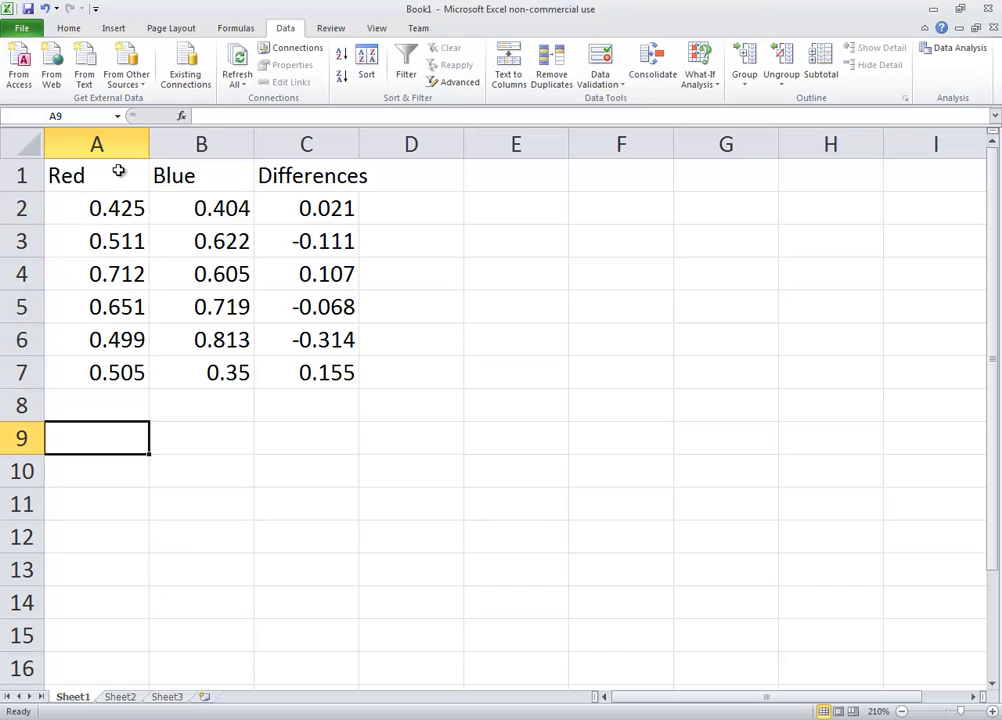
key(Right)
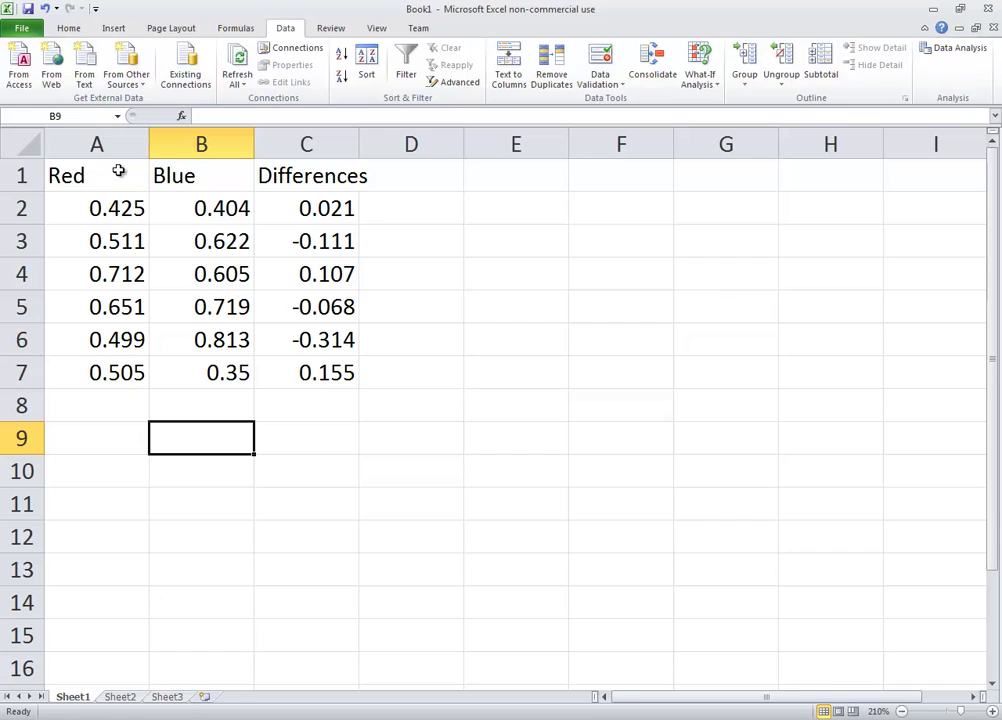
text(Mea)
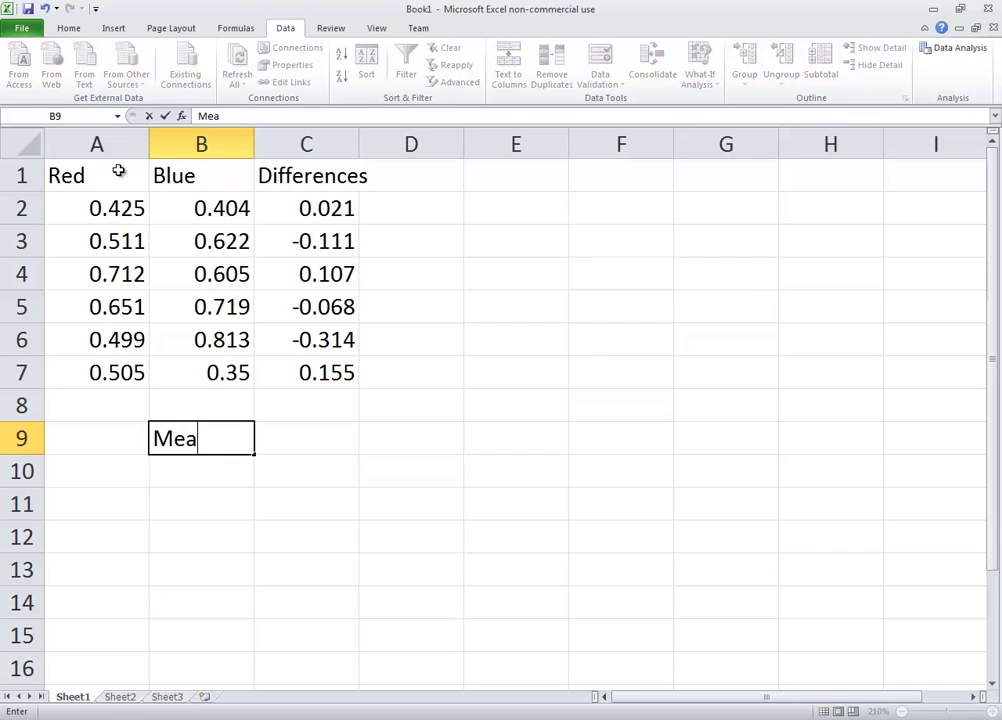
text(n =)
key(Tab)
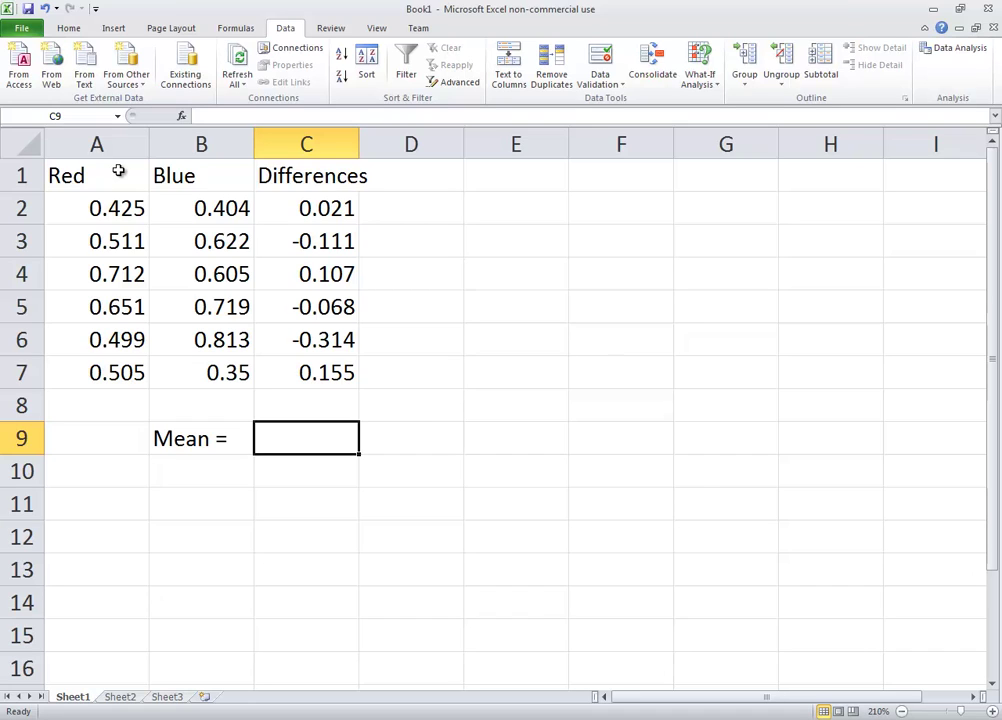
text(=average()
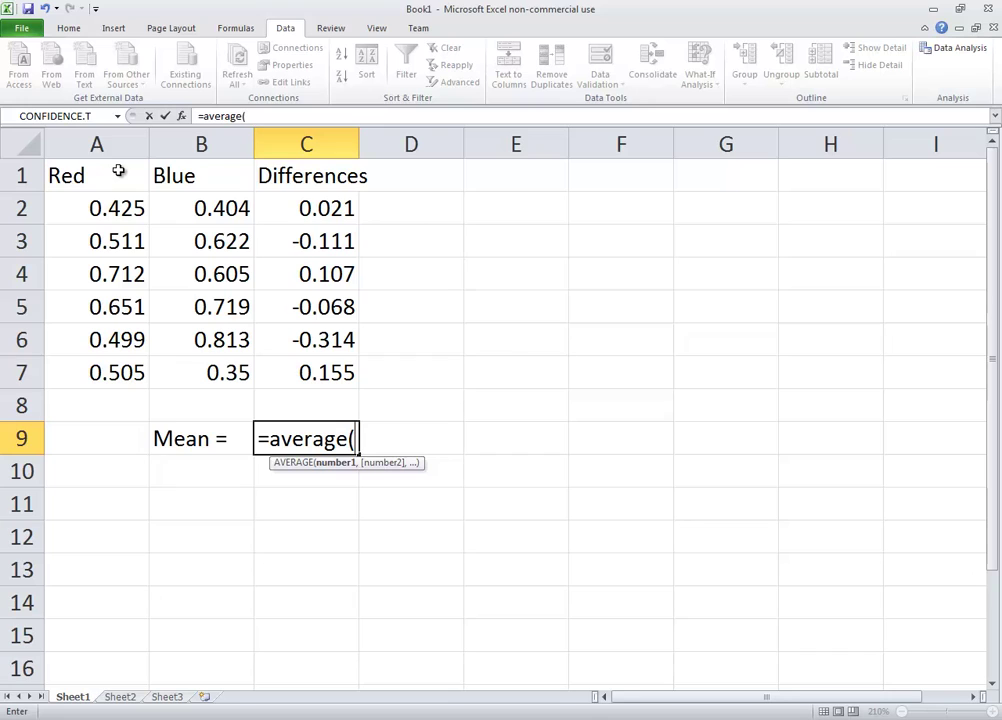
text(C2)
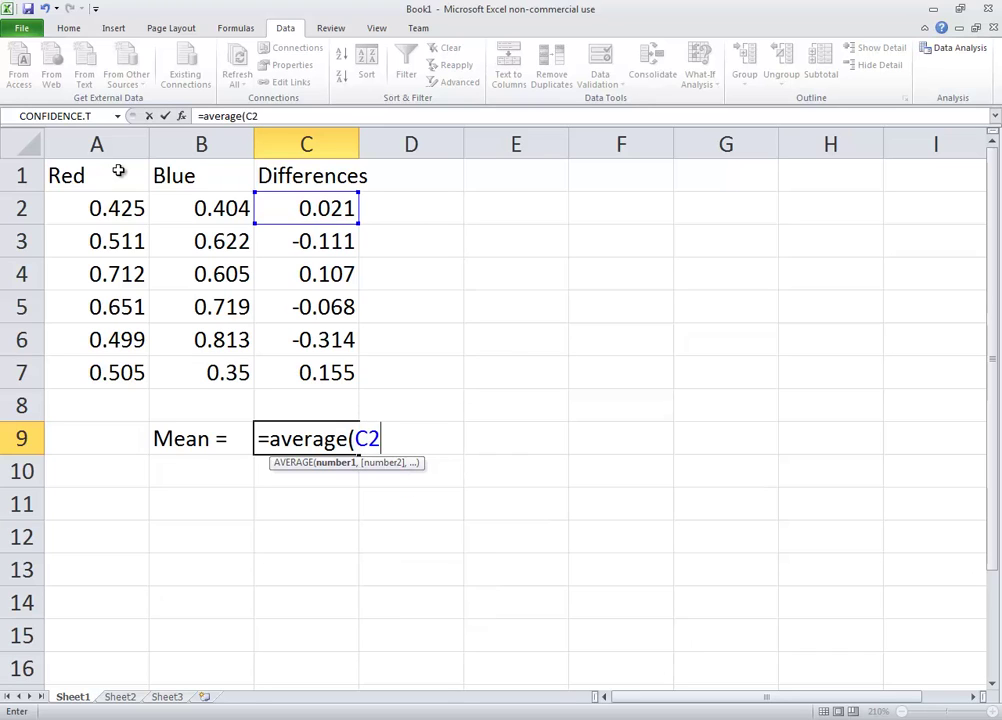
text(:C7)
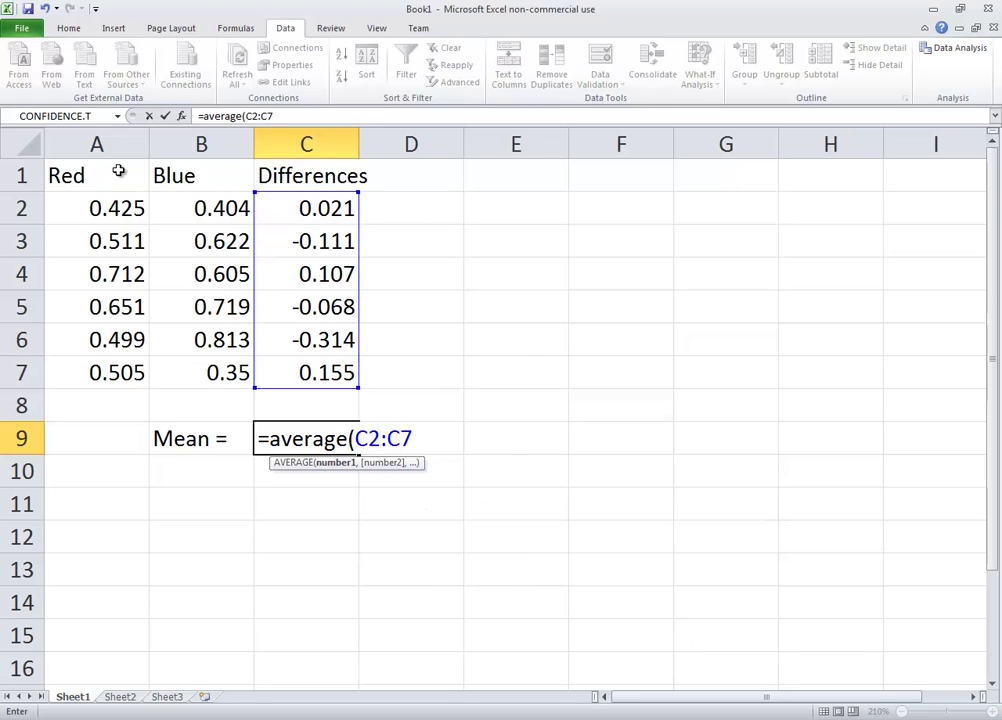
text())
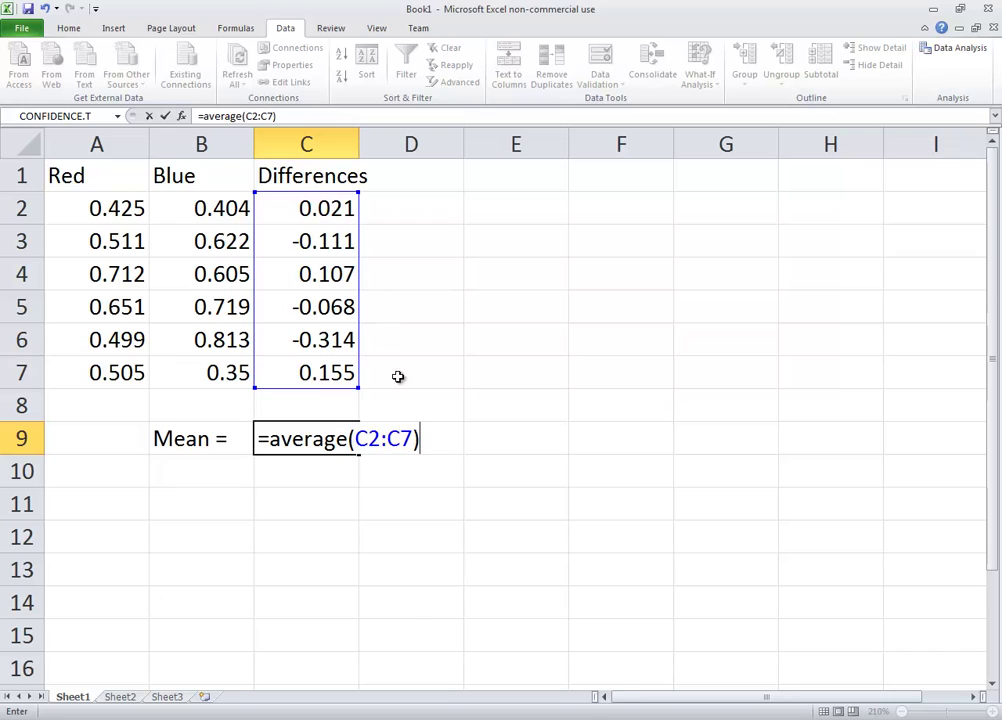
key(BackSpace)
key(BackSpace)
key(BackSpace)
key(BackSpace)
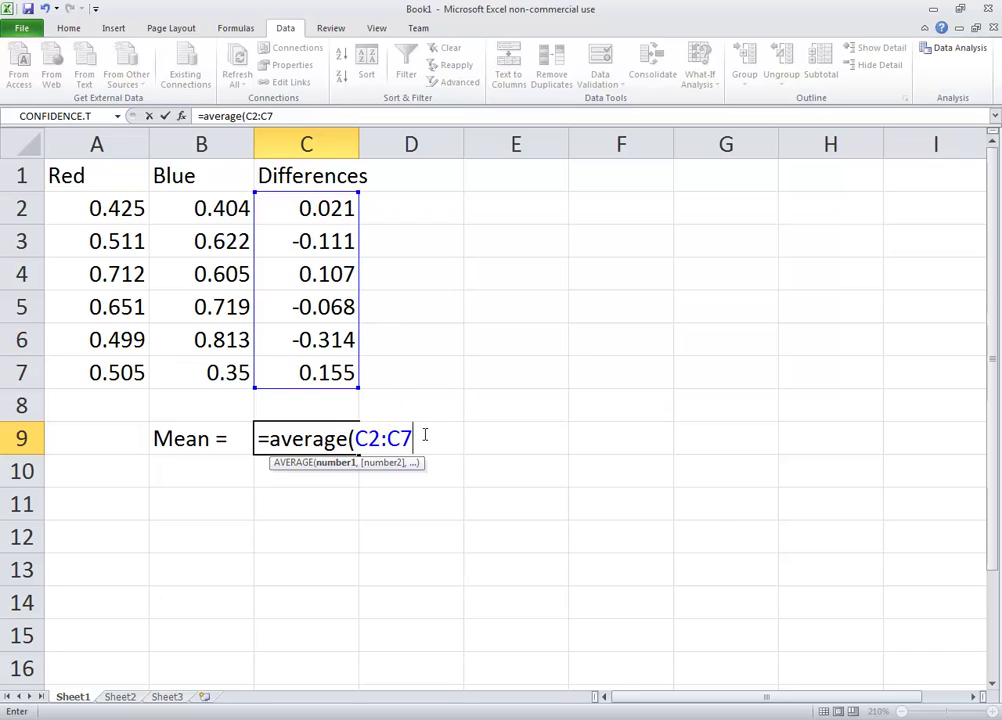
key(BackSpace)
key(BackSpace)
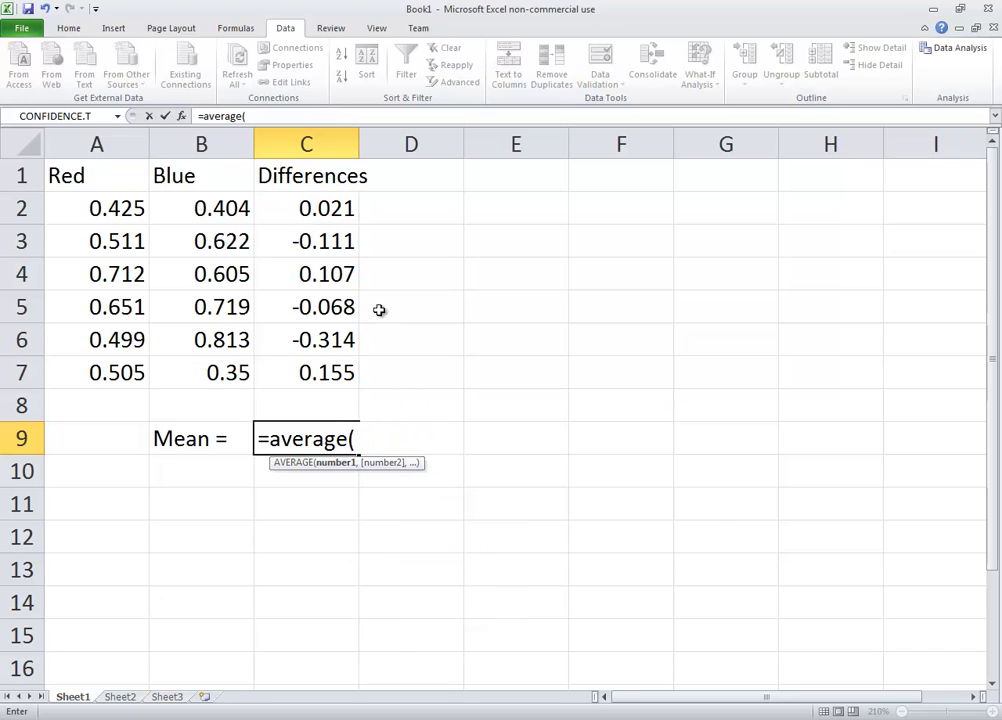
Step: Complete the C9 formula as =average(C2:C7) to get the mean of the differences
drag(335, 207, 340, 376)
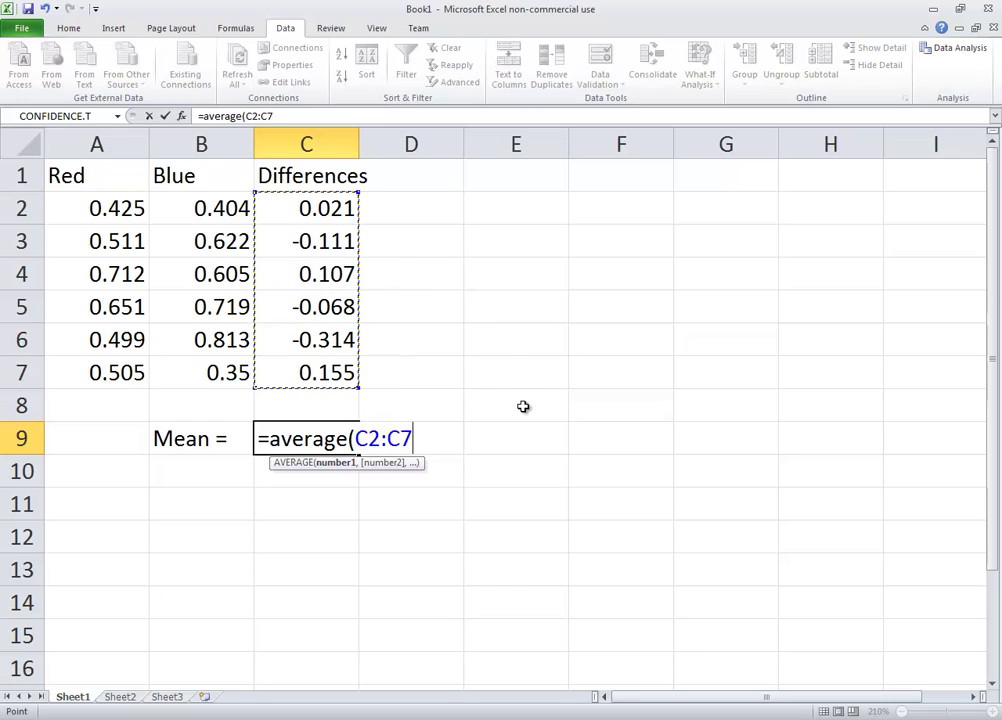
text())
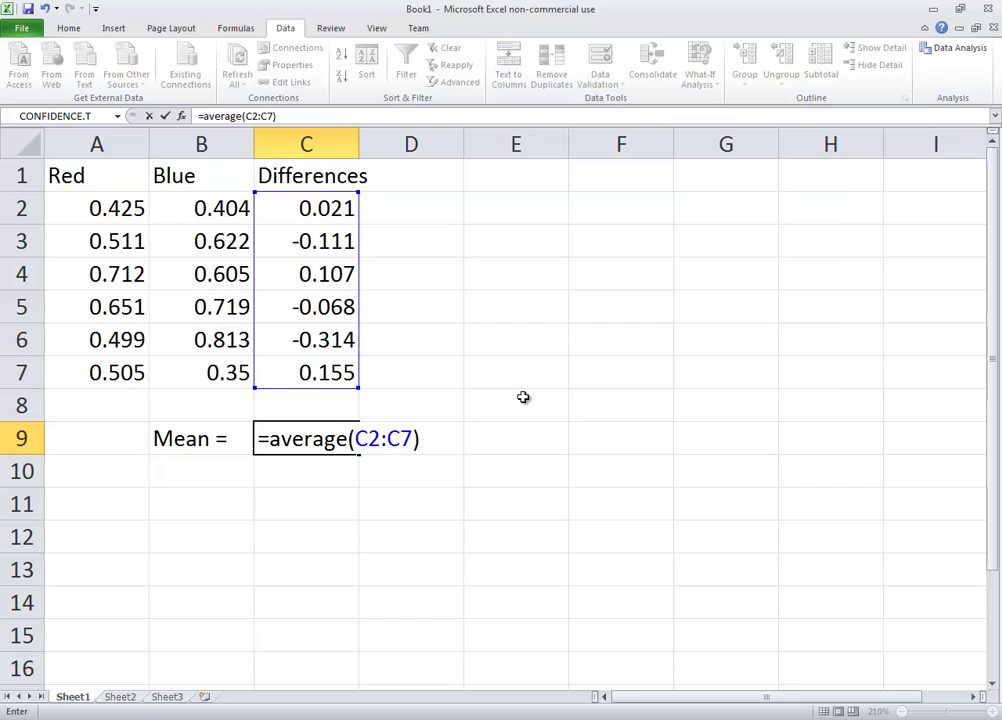
key(Return)
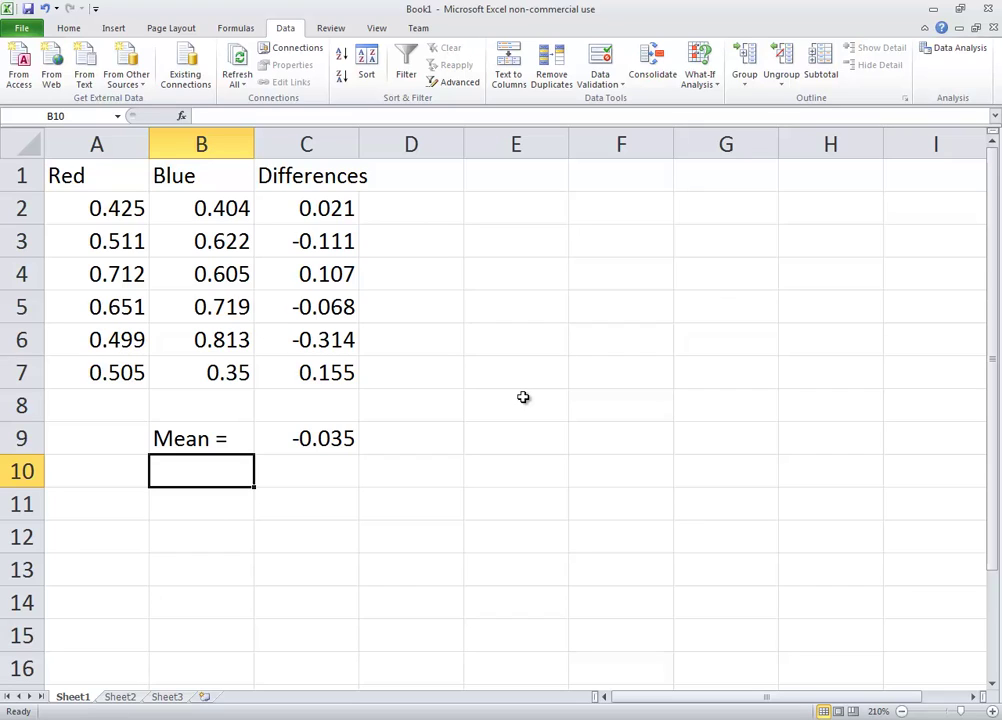
Step: Label cell B10 "Sample SD =" and widen column B to fit the label
text(Sample St)
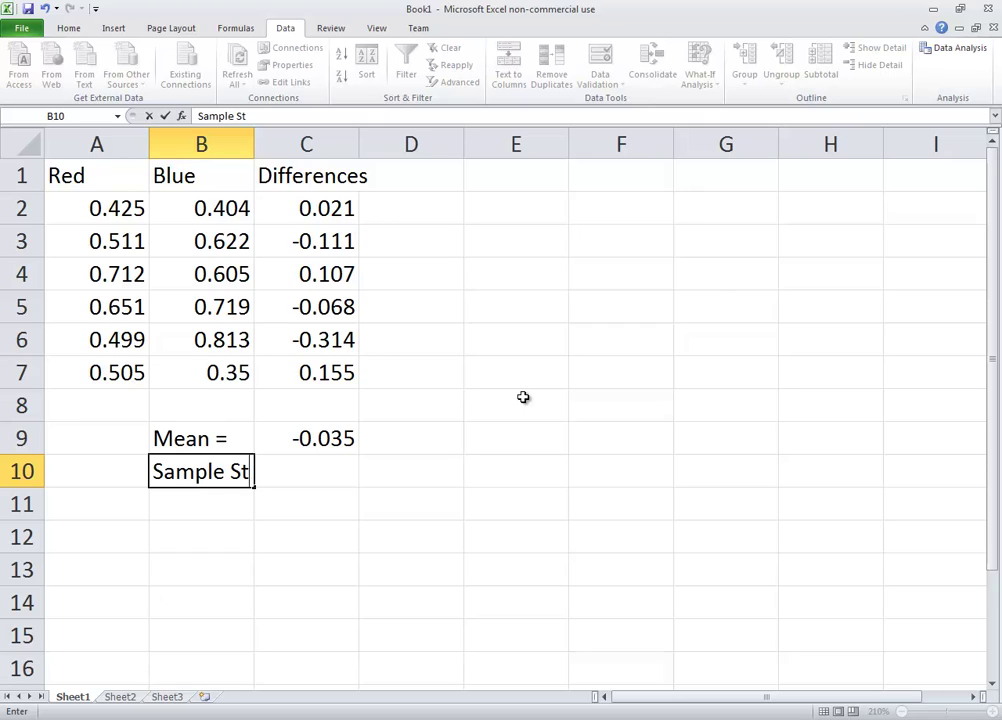
key(BackSpace)
text(D =)
key(Tab)
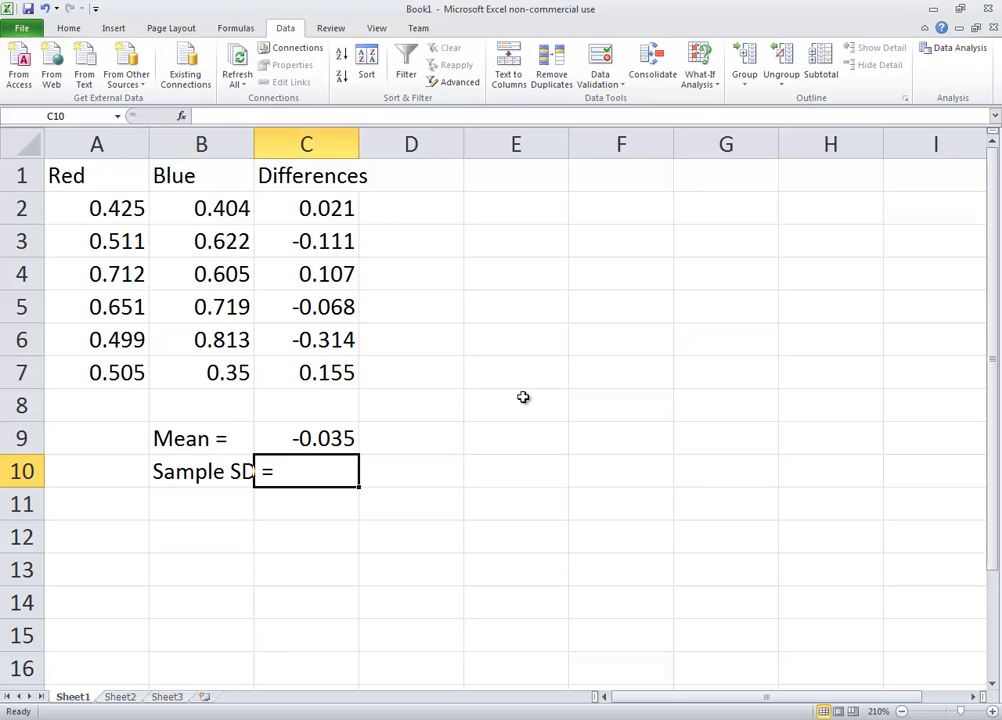
double_click(255, 144)
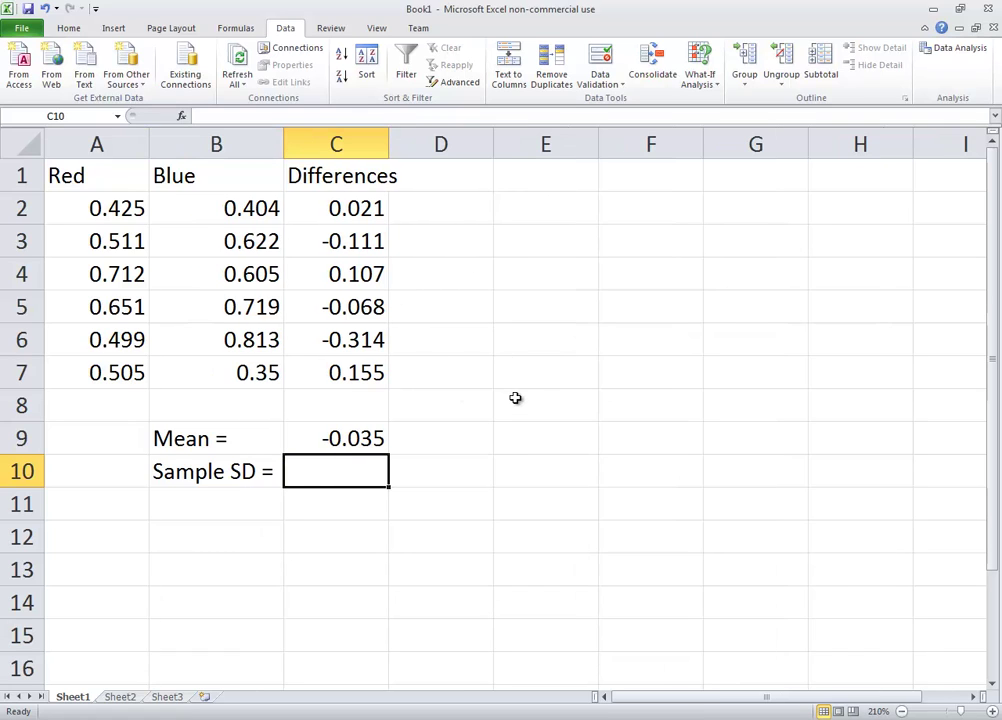
Step: Calculate the sample standard deviation of the differences in C10 with =STDEV.S(C2:C7)
text(=)
text(t)
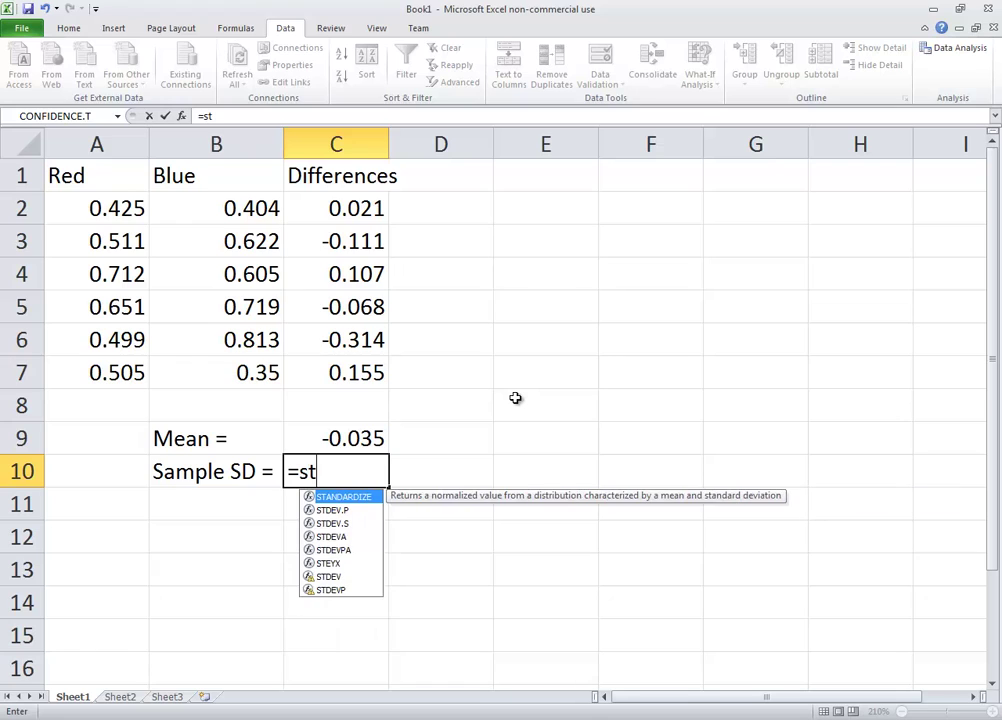
key(Down)
key(Down)
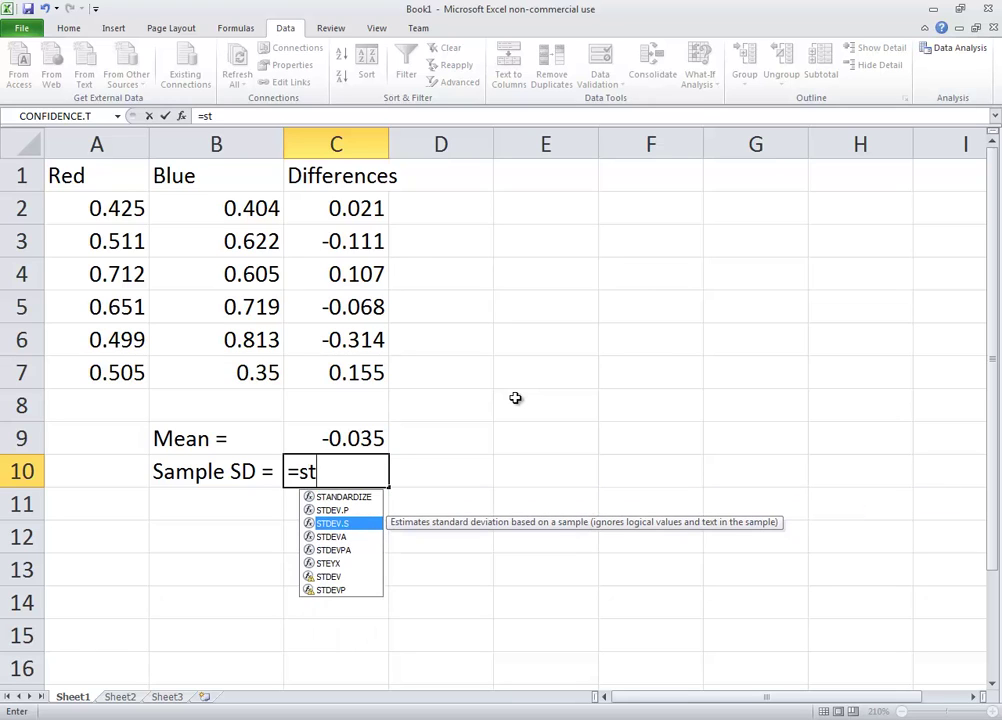
key(Tab)
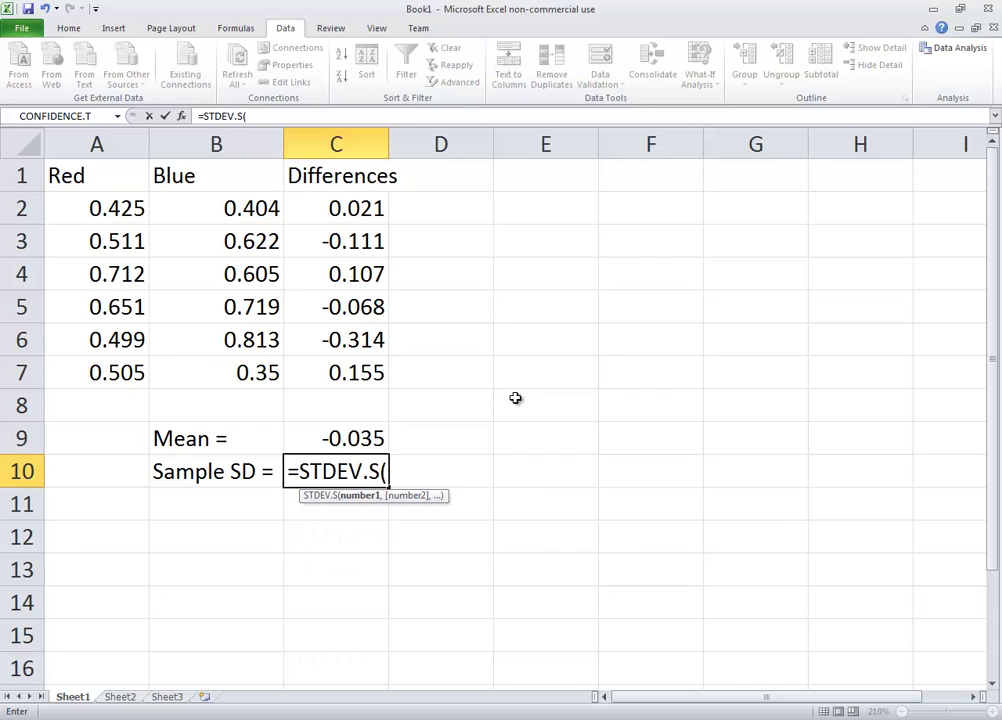
text(C2)
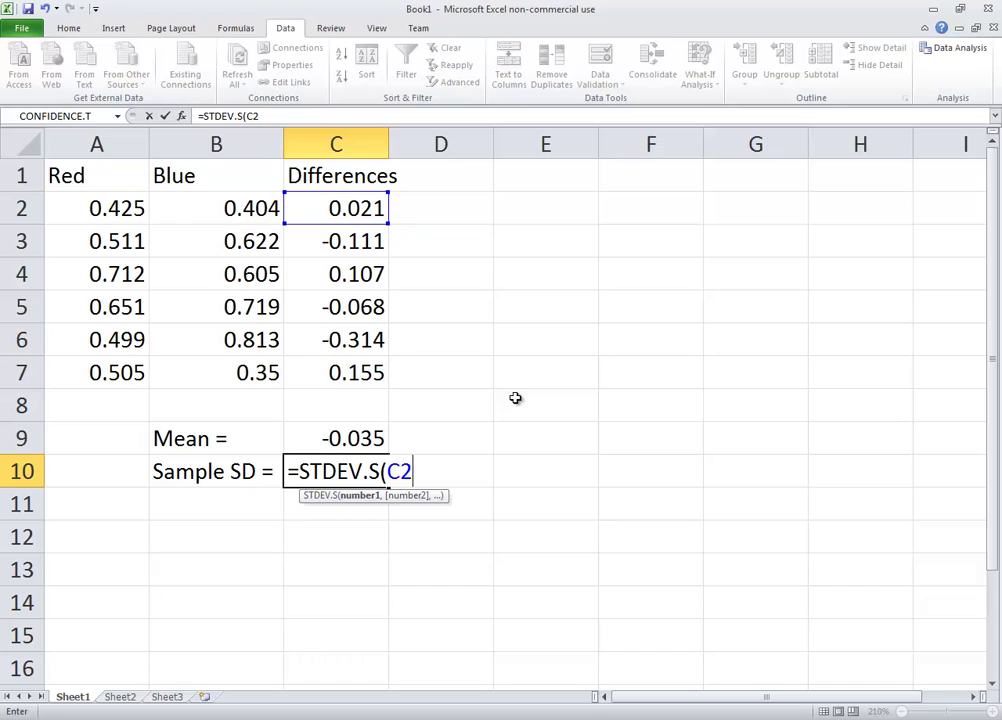
text(:C7)
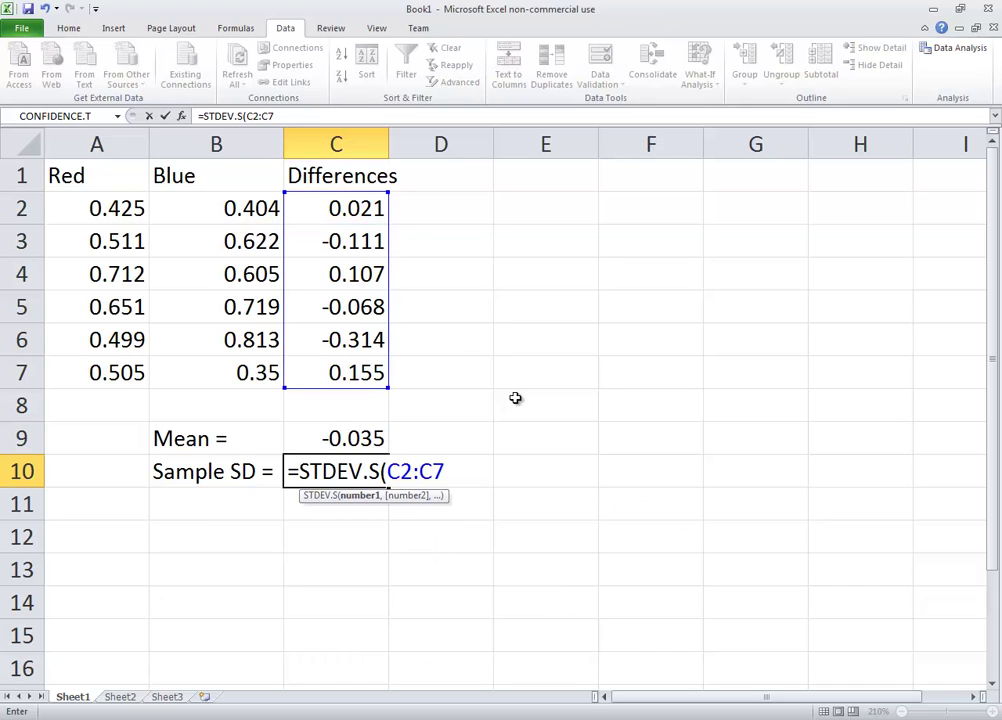
text())
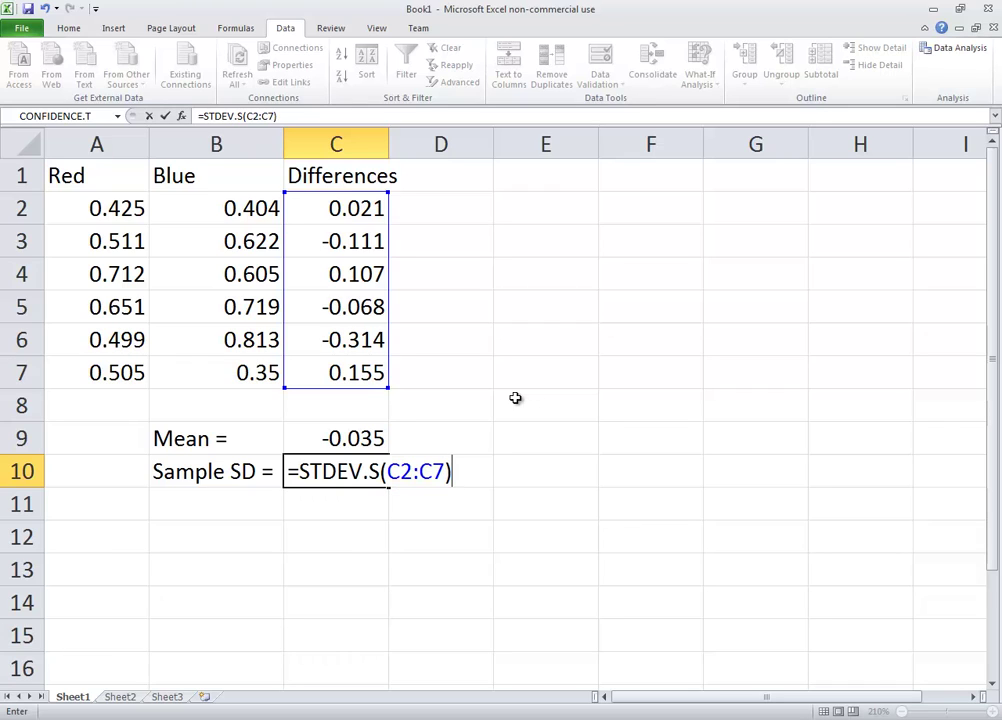
key(Return)
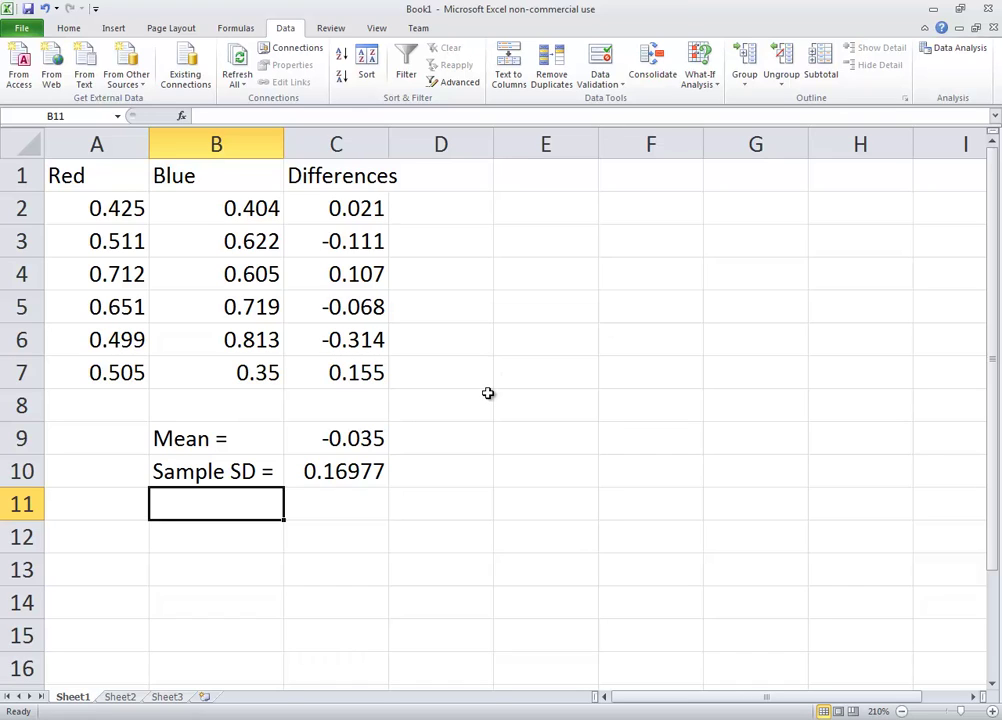
Step: Label cell B11 "Margin of Error =" and autofit column B to that text
text(Mar)
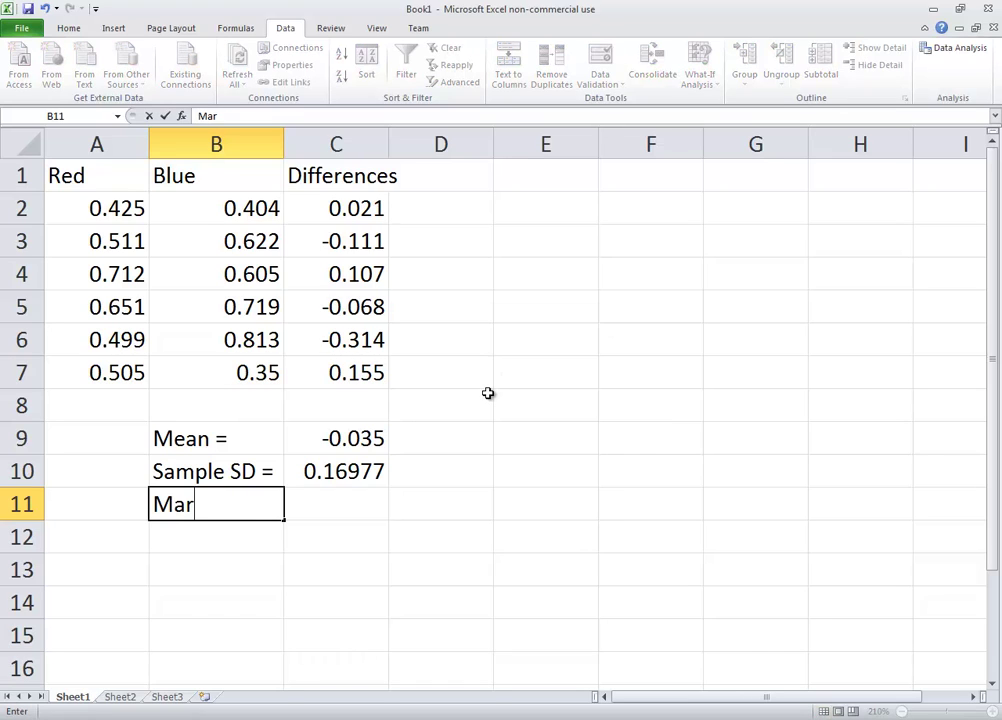
text(gin of Error =)
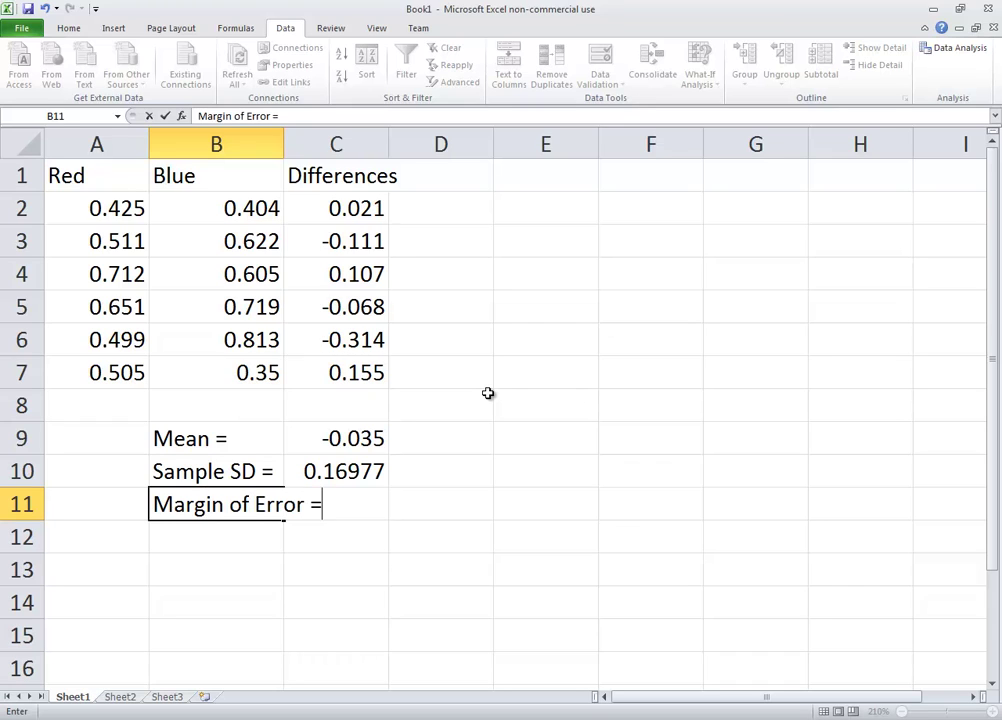
key(Tab)
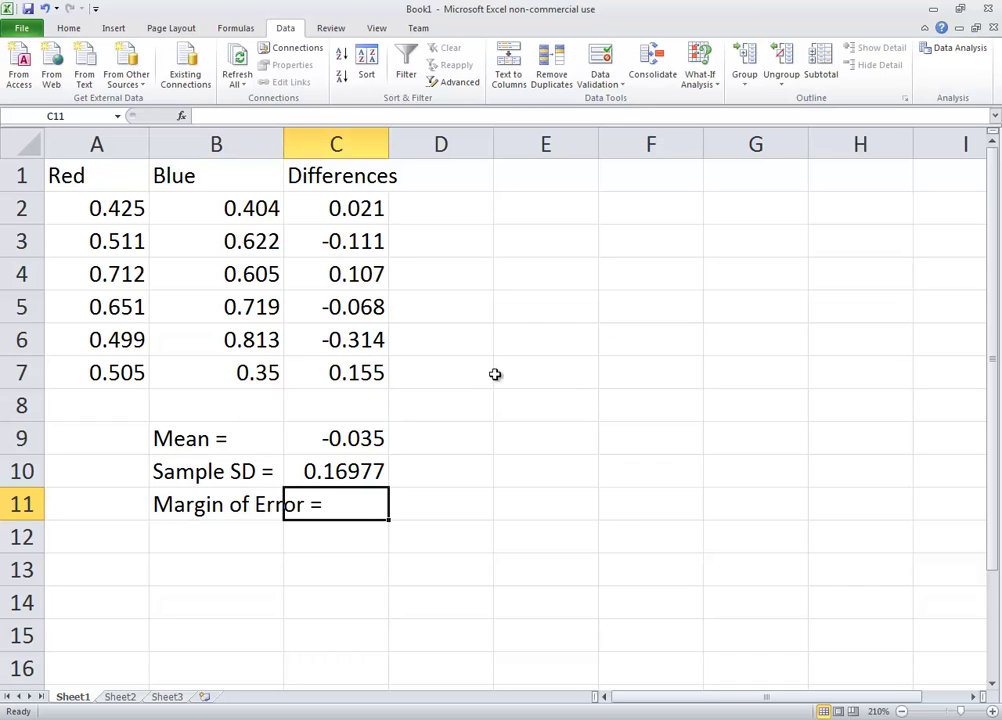
double_click(283, 135)
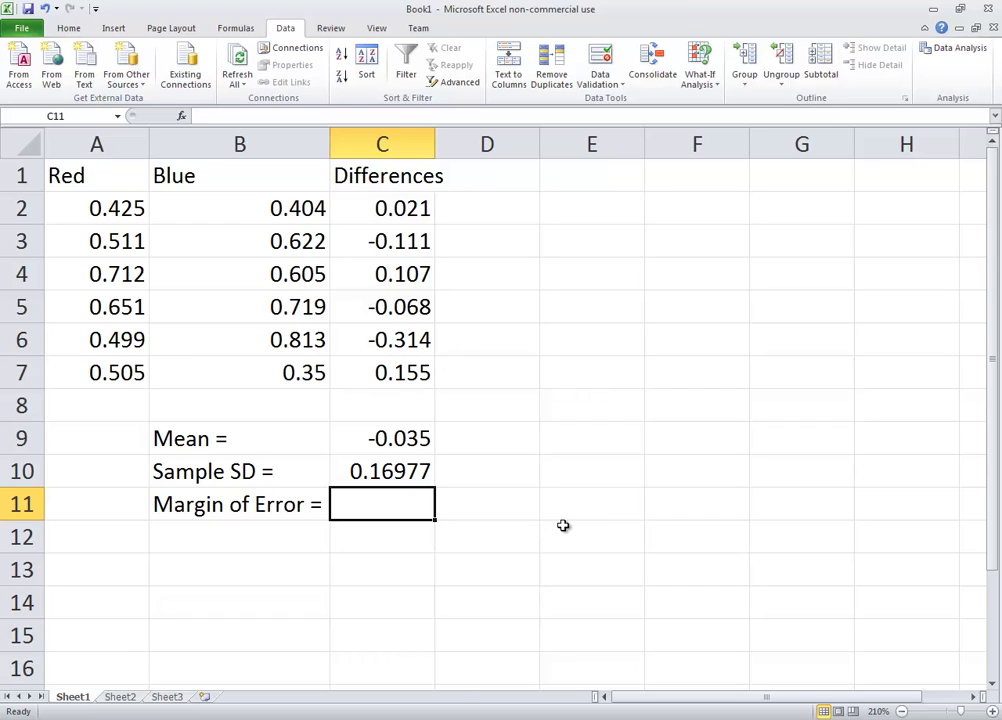
Step: Write the margin of error formula =CONFIDENCE.T(.01,C10,6) in C11, checking the confidence level on the PowerPoint slide
text(=)
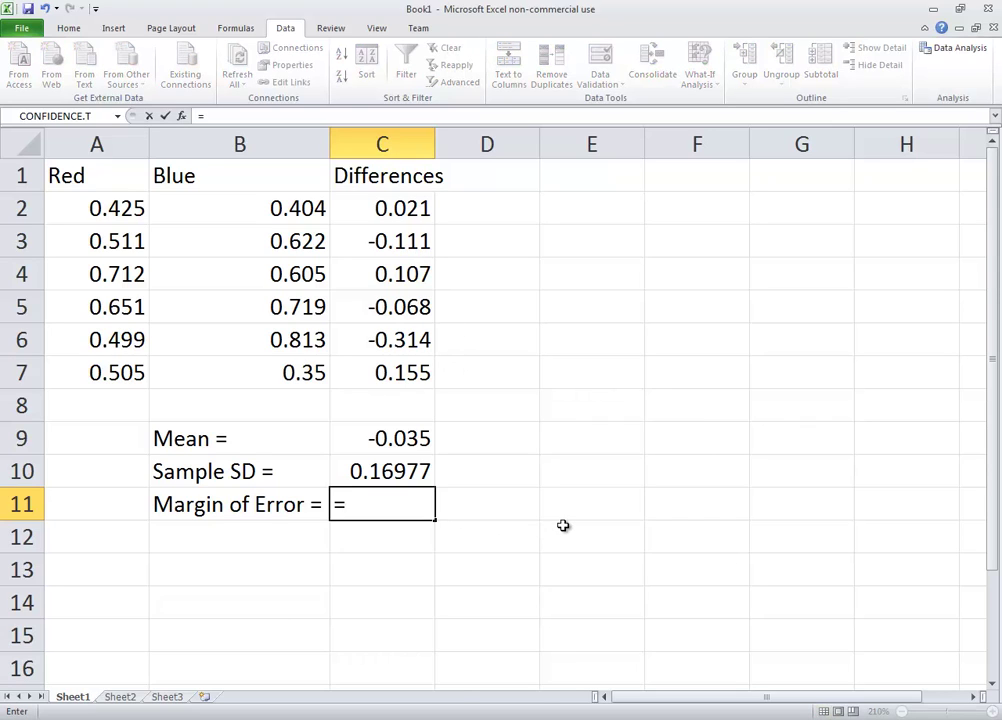
text(con)
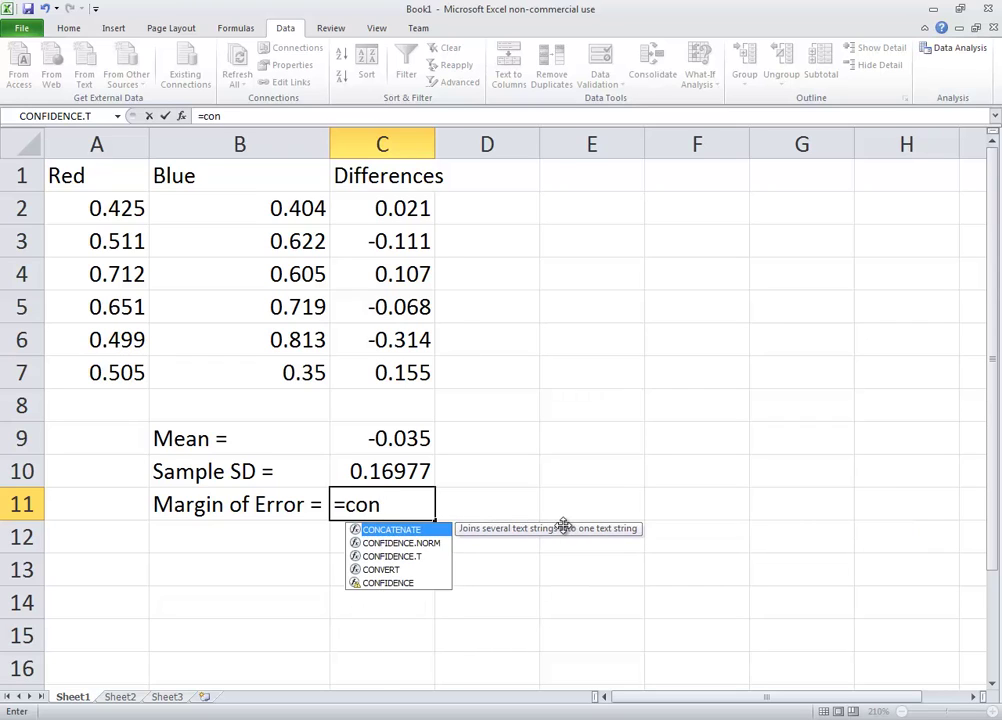
key(Down)
key(Down)
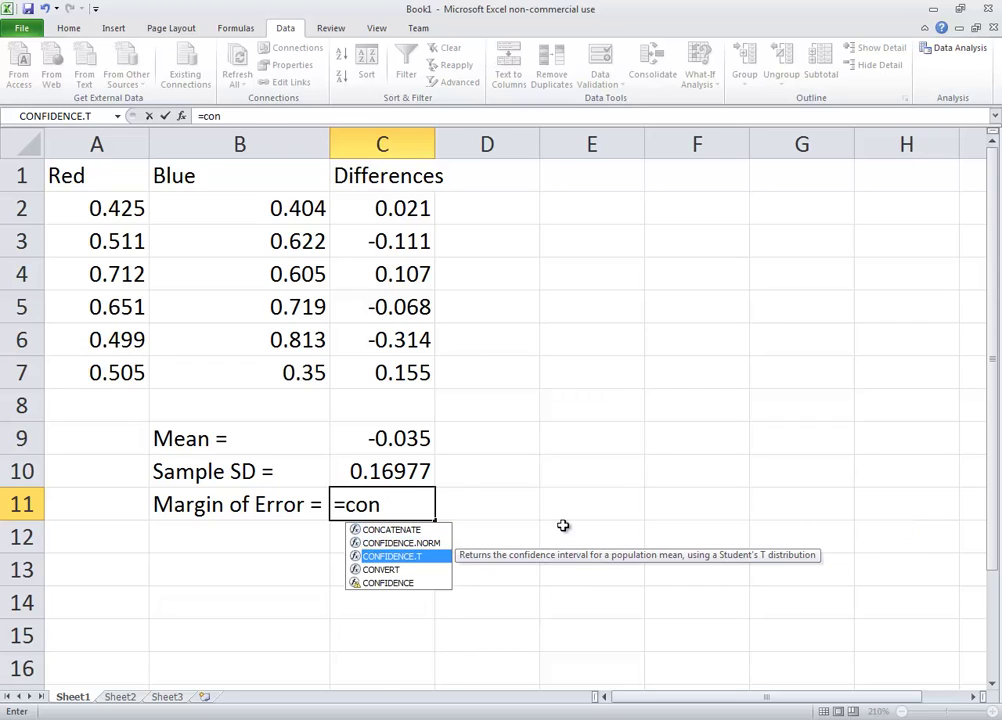
key(Tab)
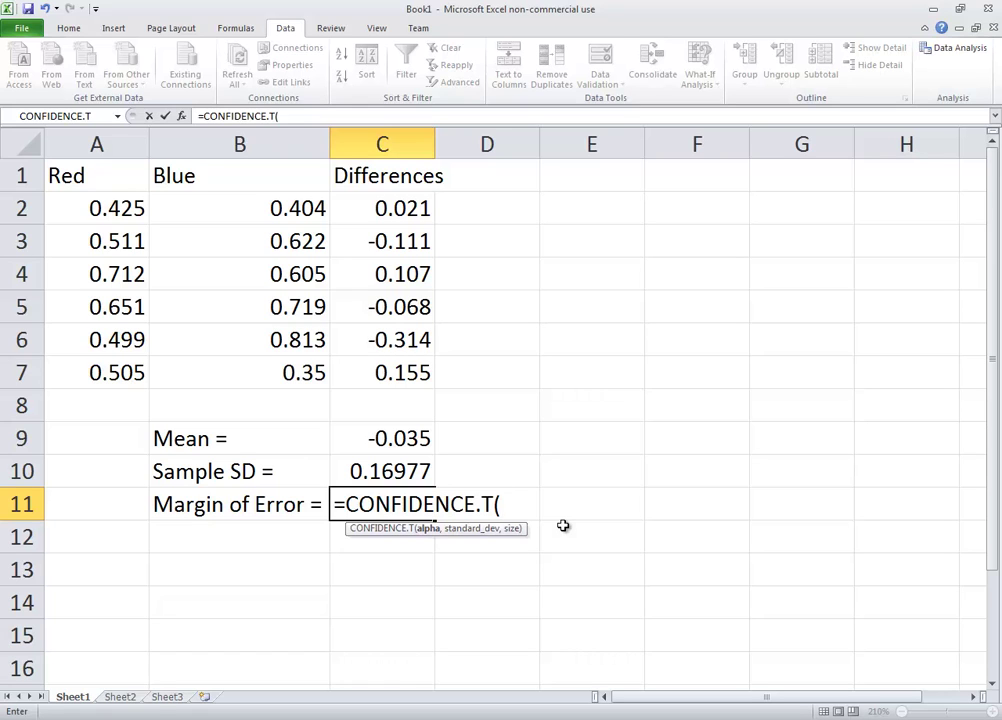
key(alt+Tab)
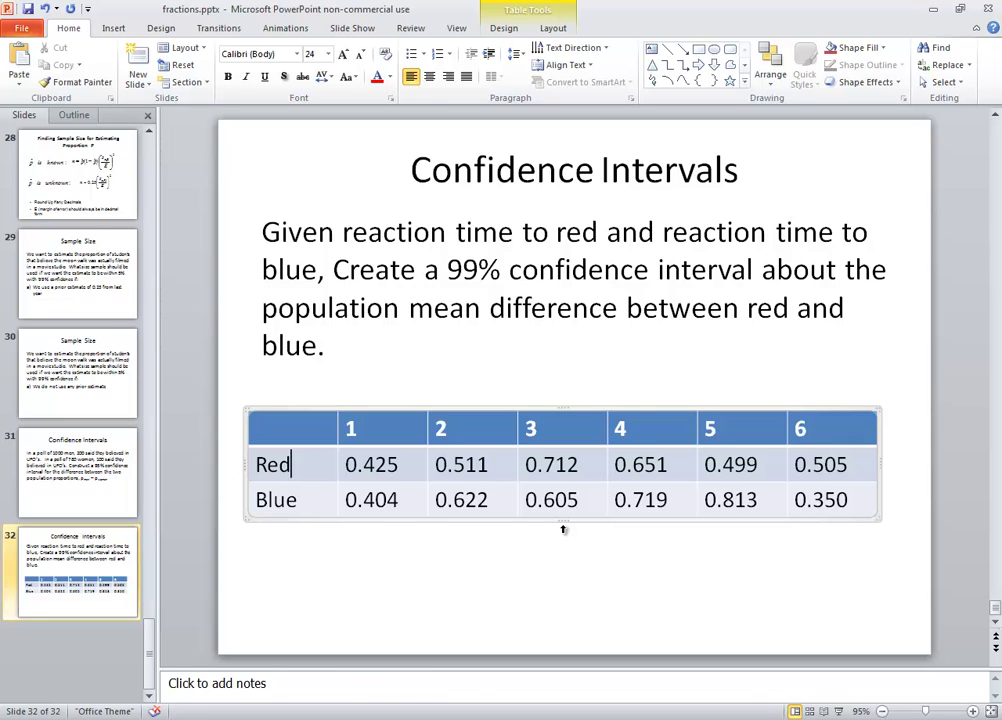
key(alt+Tab)
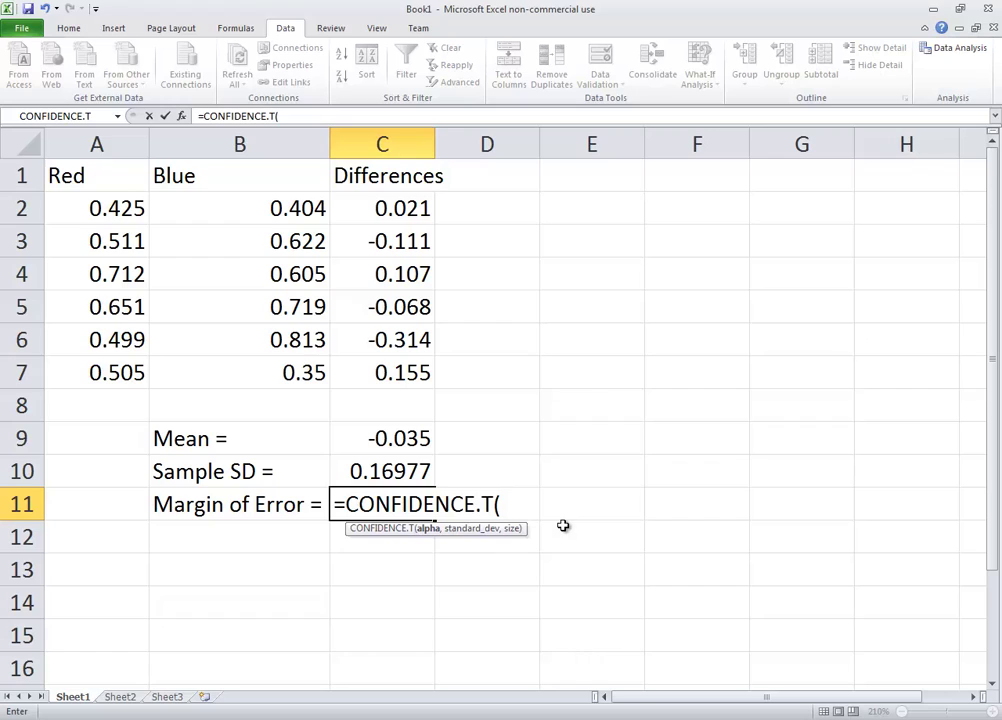
text(.01,)
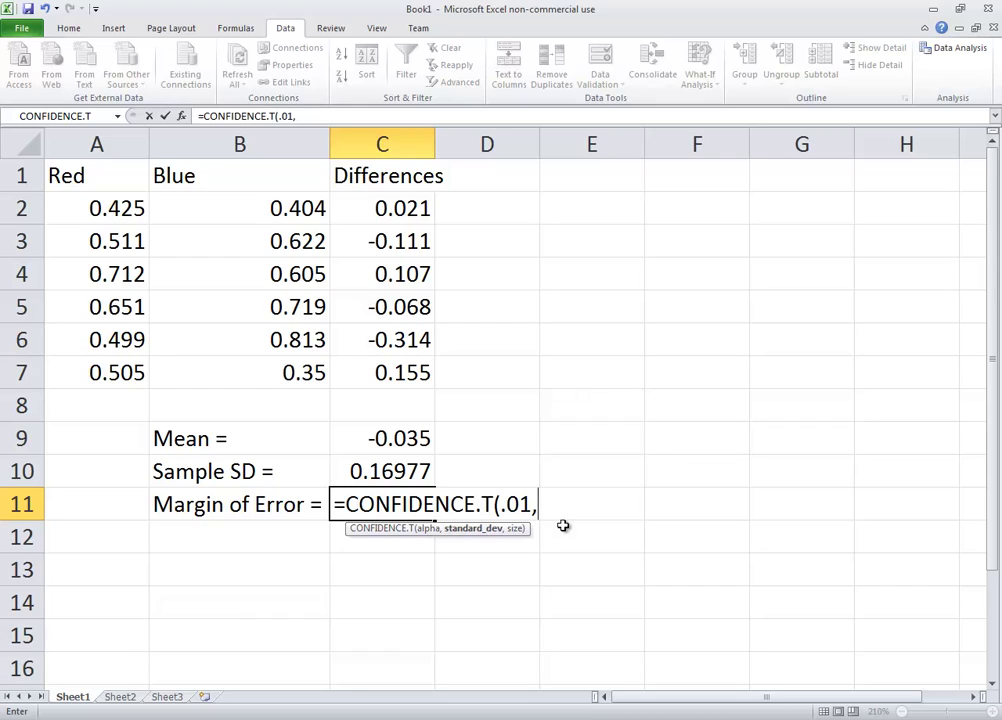
text(C10)
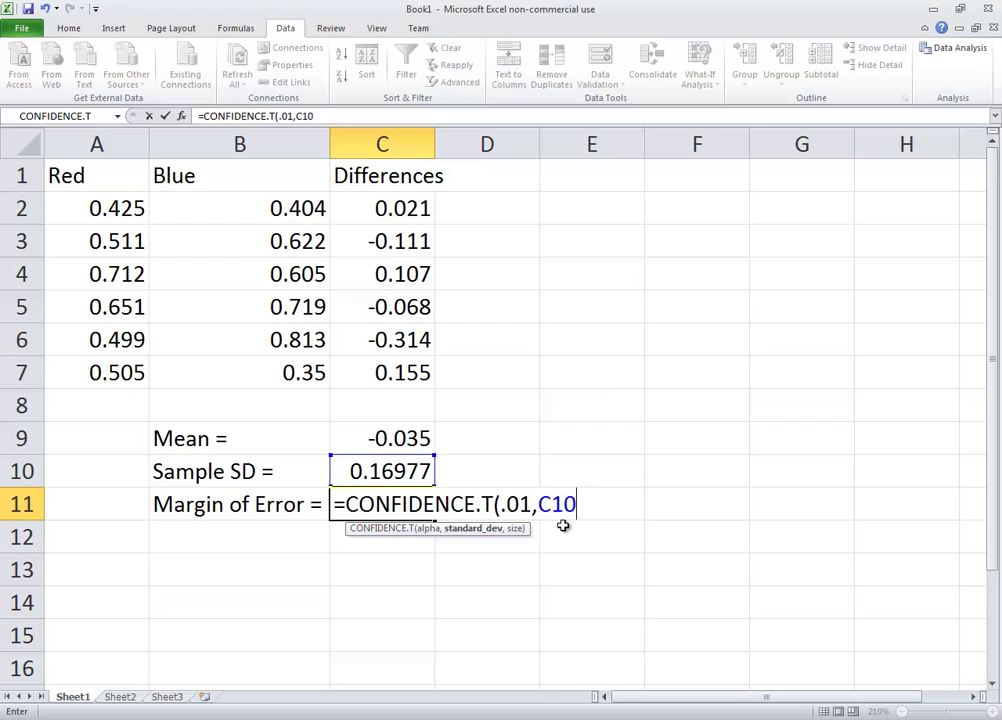
text(,)
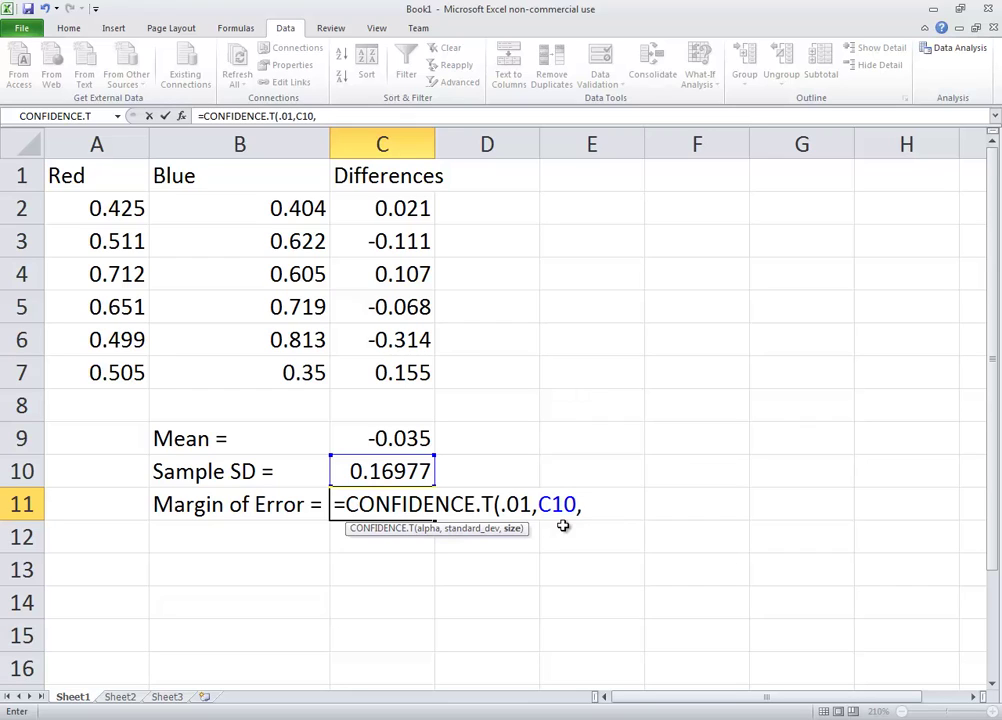
text(6))
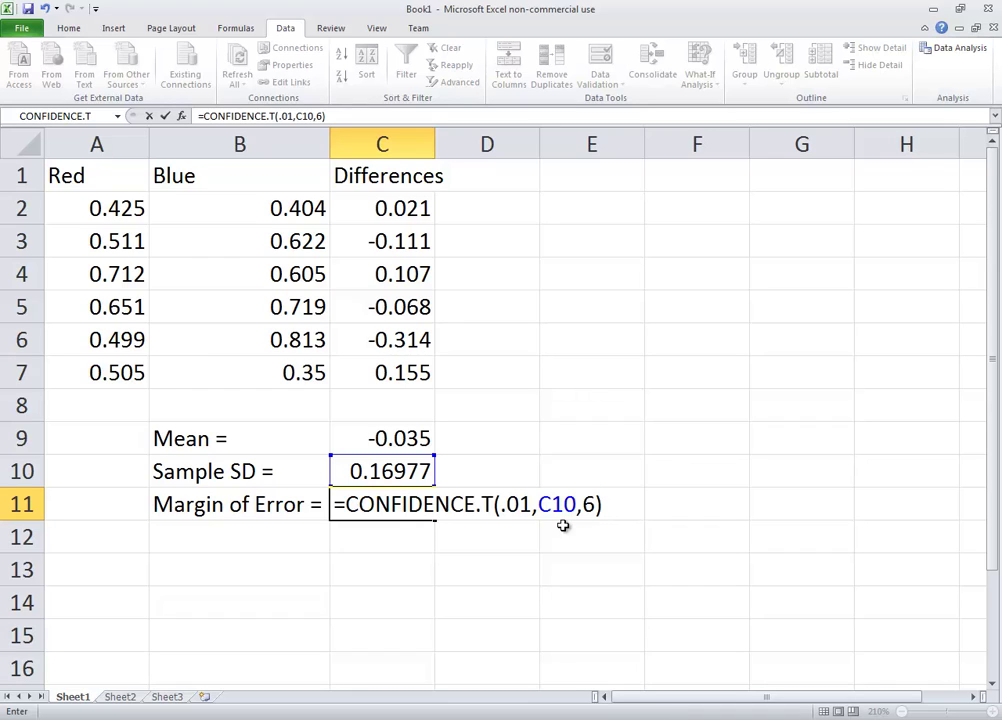
Step: Review the alpha, standard deviation and size arguments of the CONFIDENCE.T function and accept the formula in C11
click(183, 117)
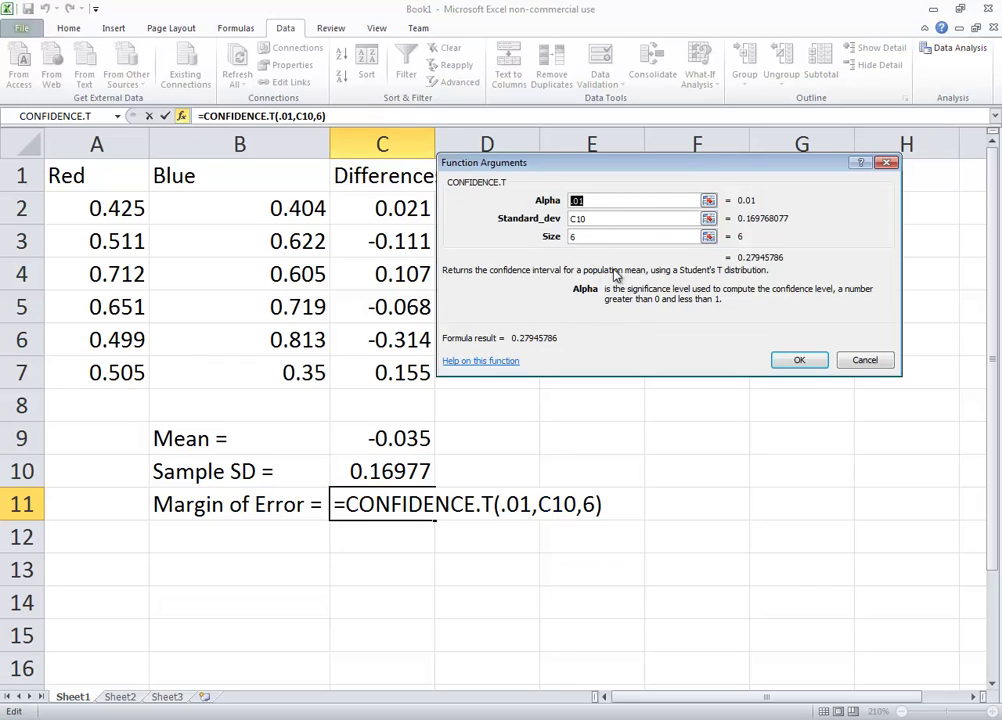
click(669, 219)
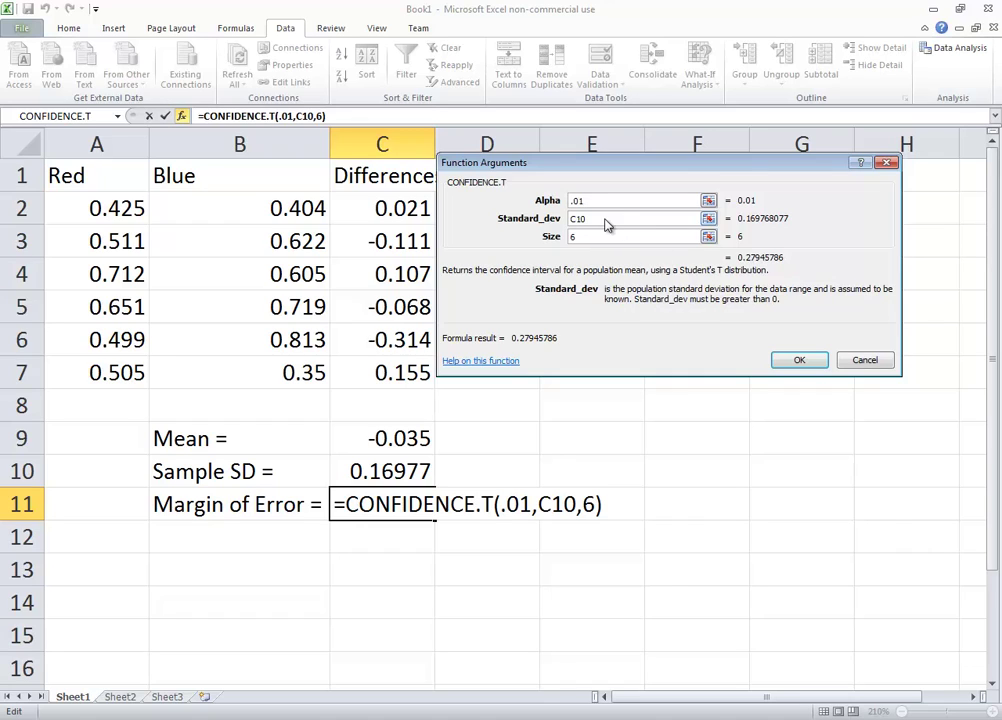
click(613, 237)
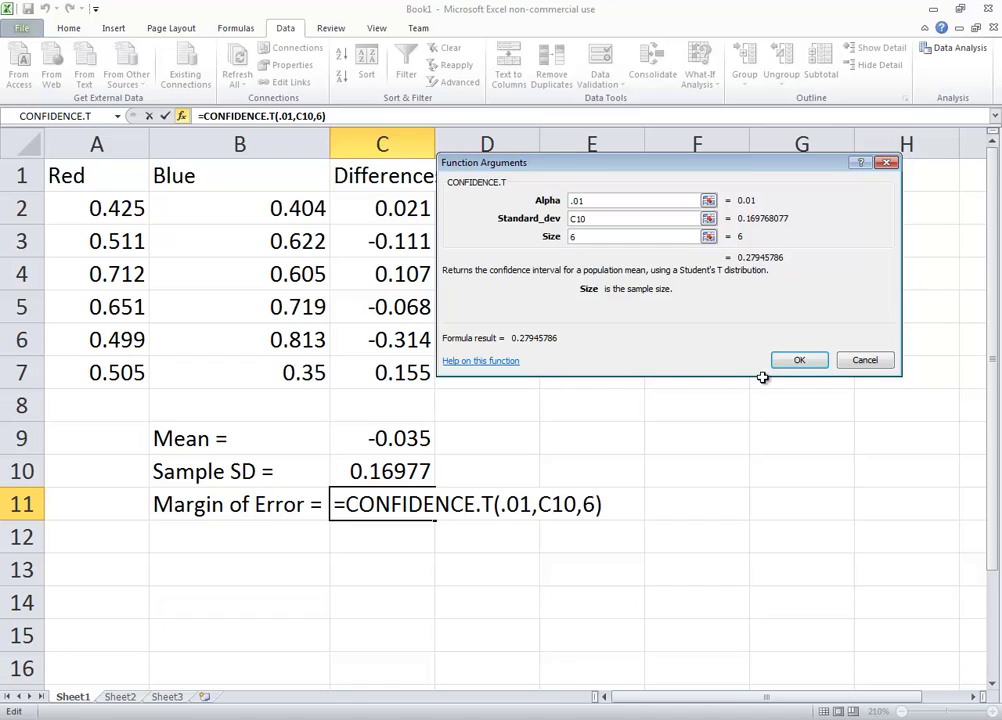
click(799, 361)
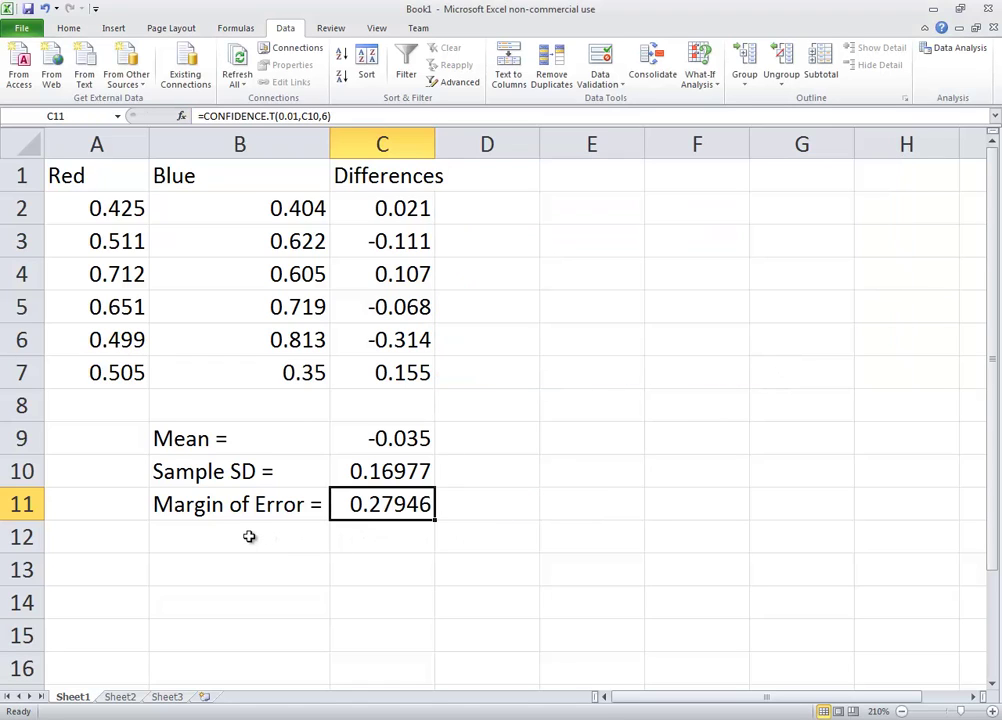
Step: Label cell B12 "LB (Mean - E) =" for the interval's lower bound
click(173, 531)
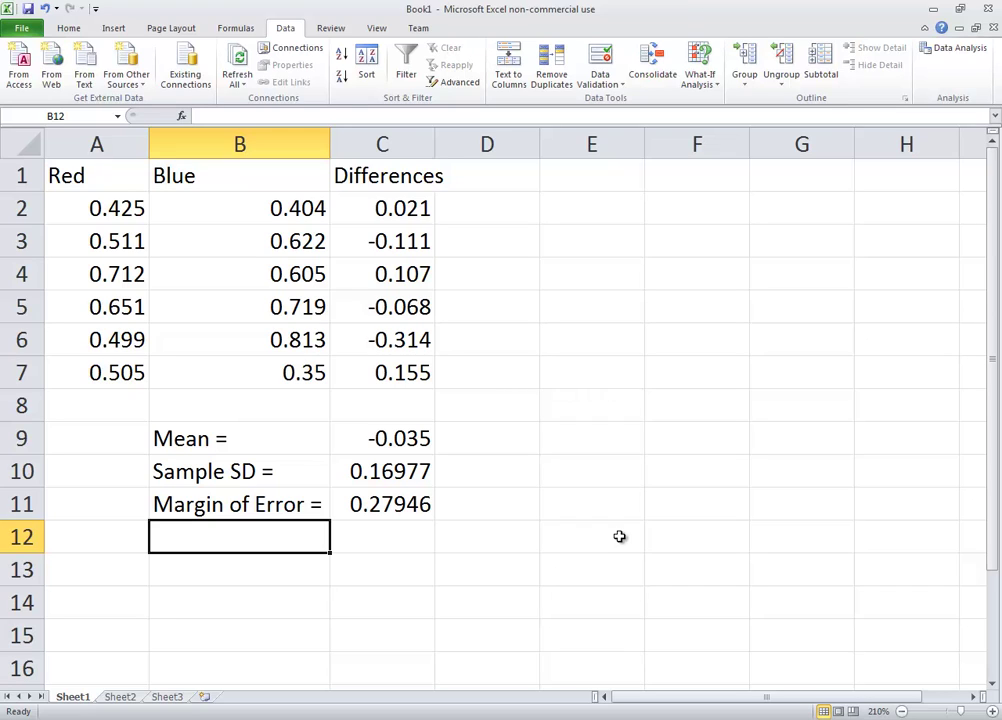
text(Lb)
key(BackSpace)
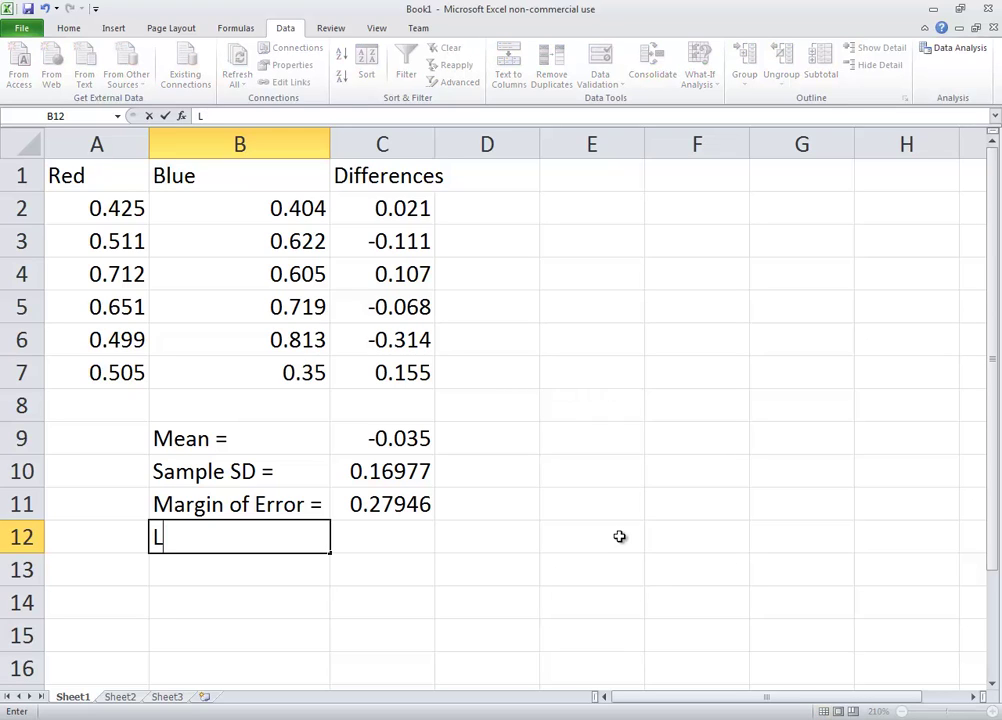
text(B (d)
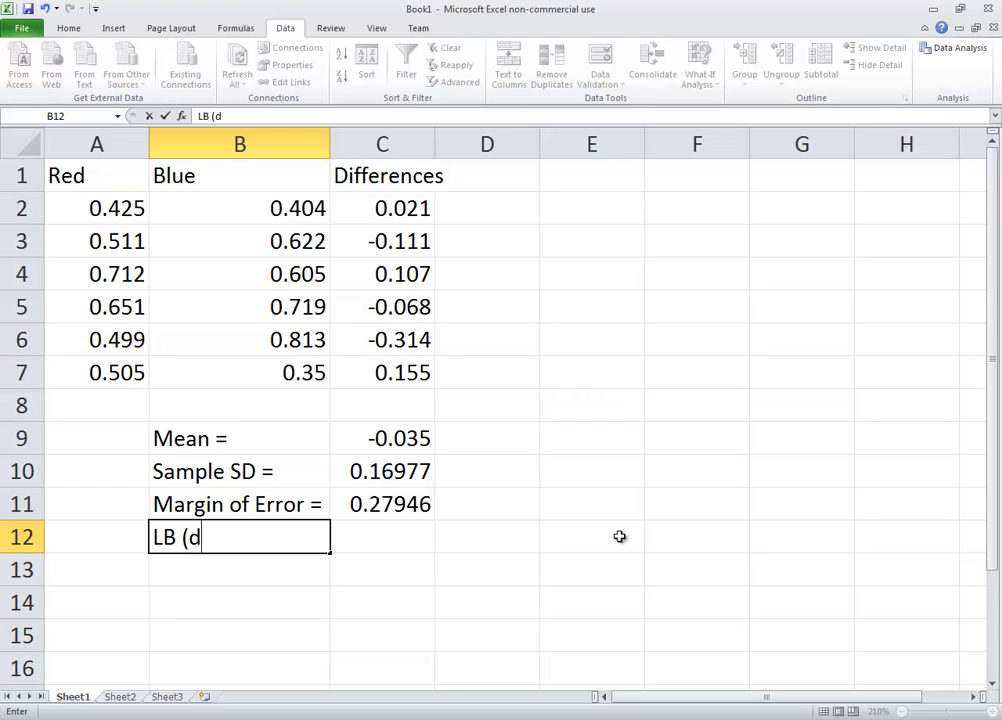
key(BackSpace)
text(Mean - )
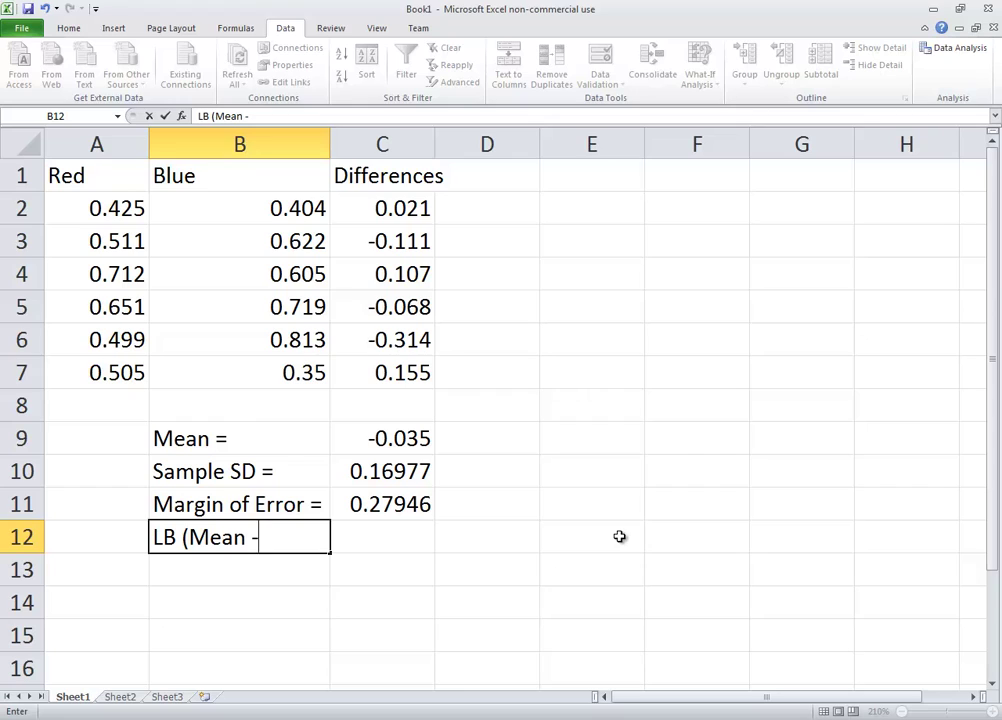
text(E) =)
key(Tab)
Step: Calculate the lower bound in C12 with =C9-C11
text(=)
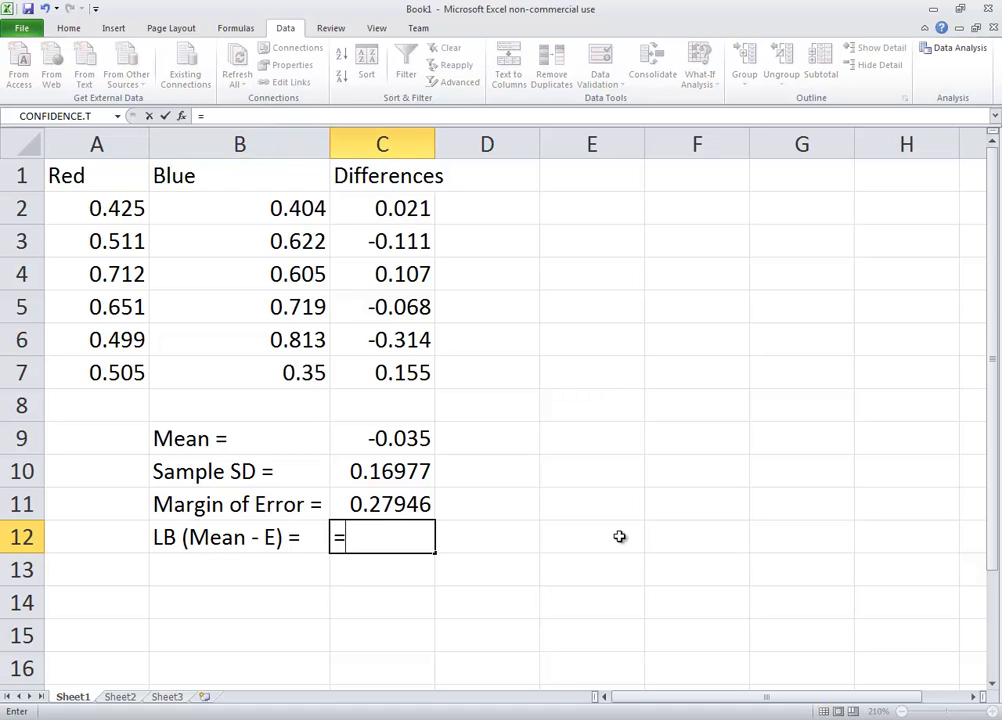
text(C9)
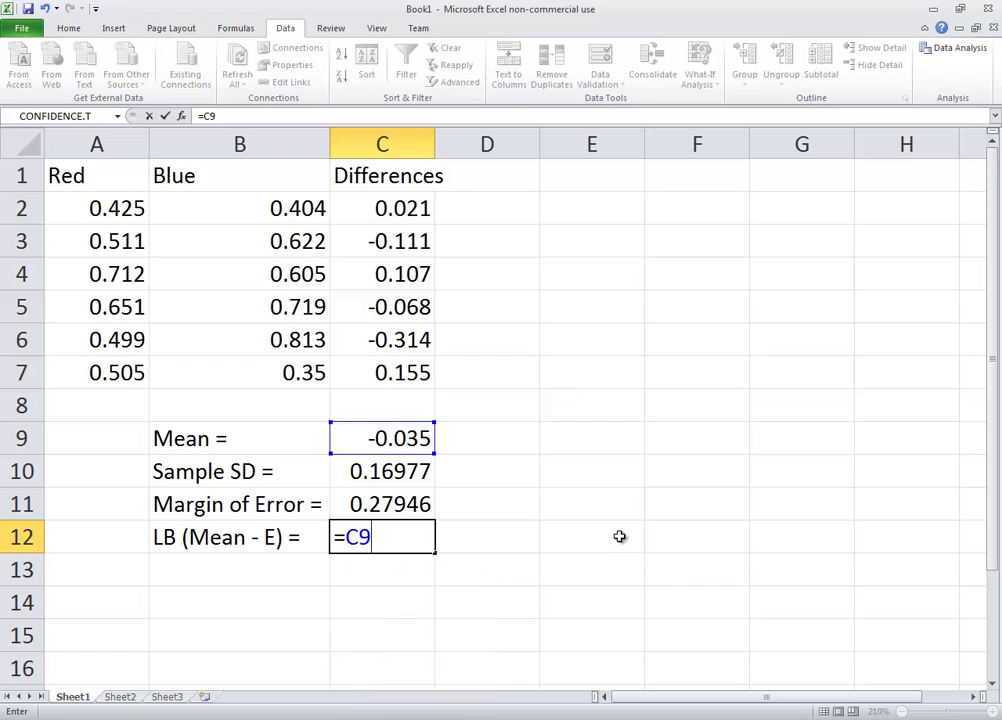
text(-C11)
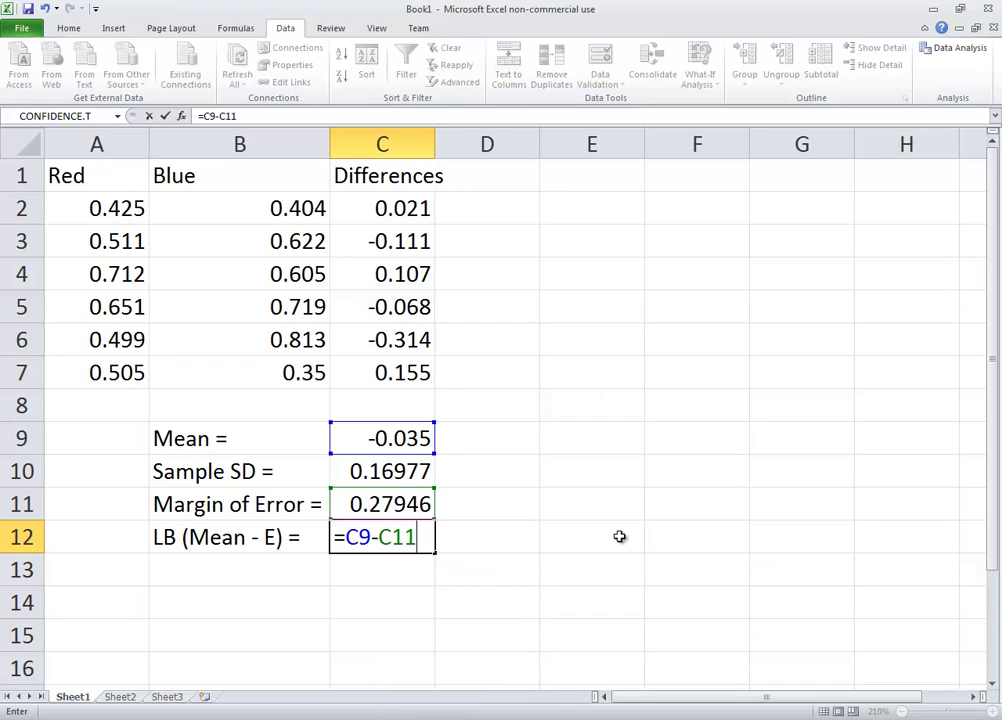
key(Return)
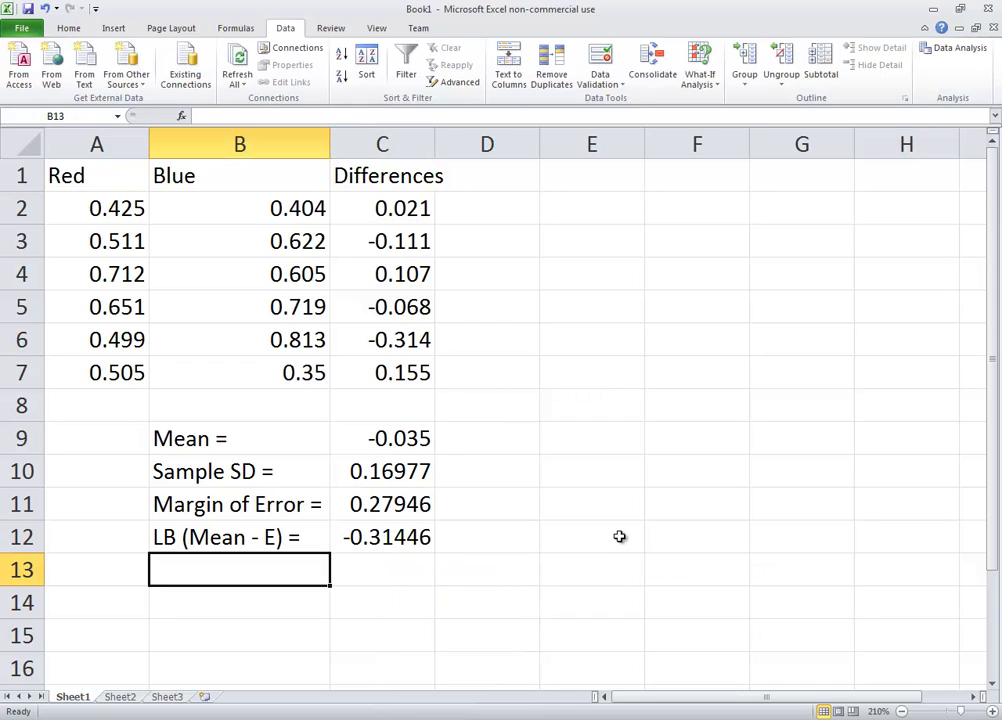
Step: Label cell B13 "UB (Mean + E) =" for the interval's upper bound
text(UB (Mea)
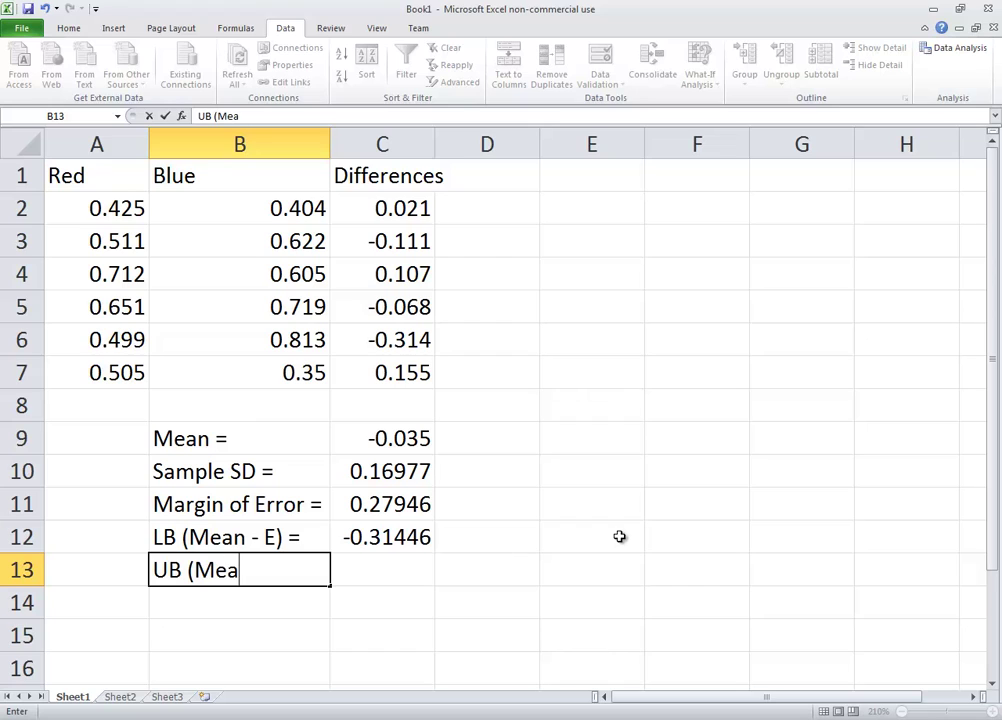
text(n + E))
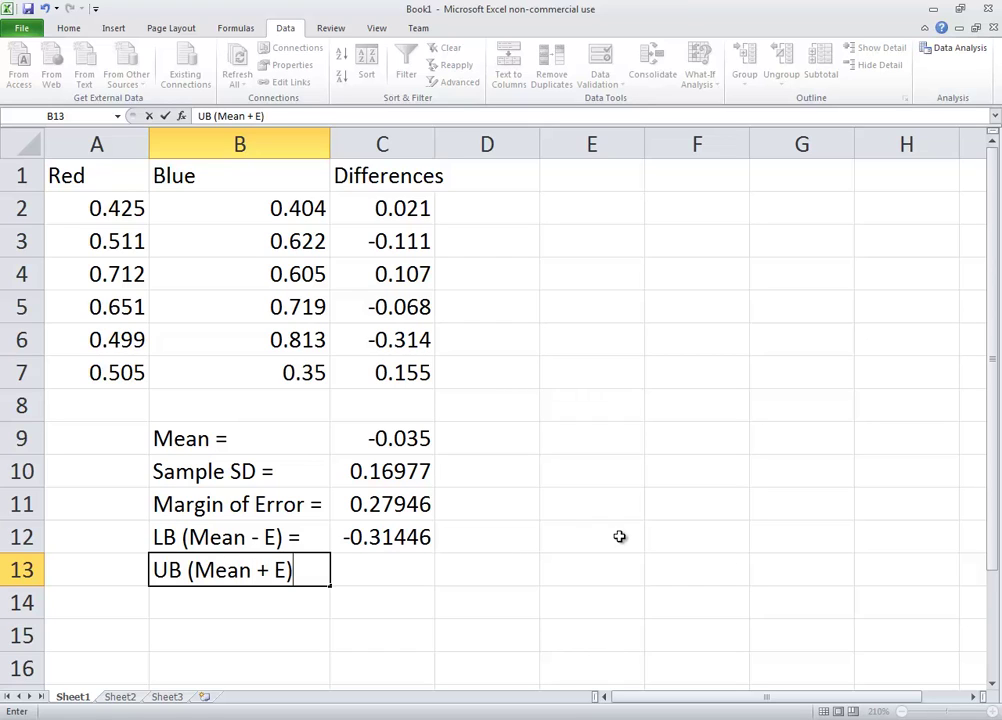
text( =)
key(Tab)
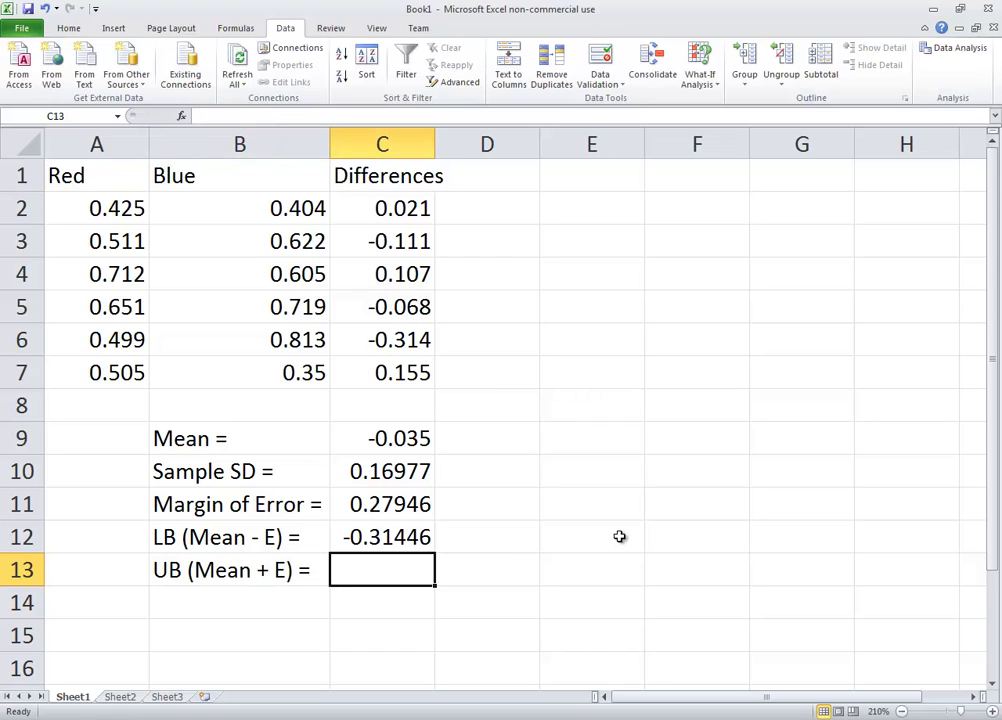
Step: Calculate the upper bound in C13 with =C9+C11
text(=)
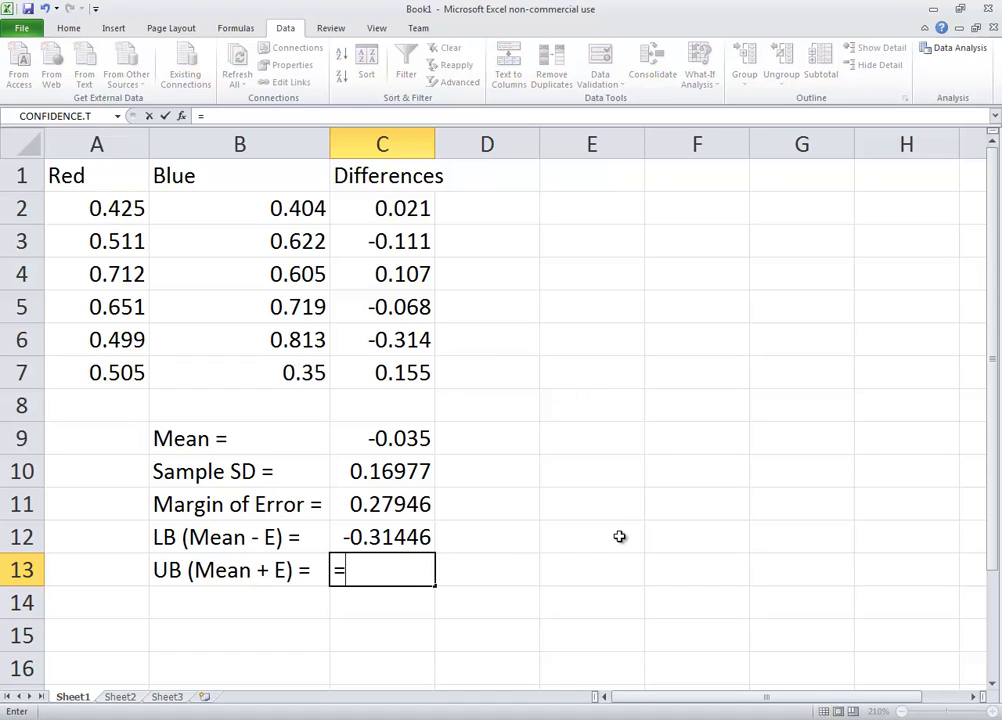
text(C)
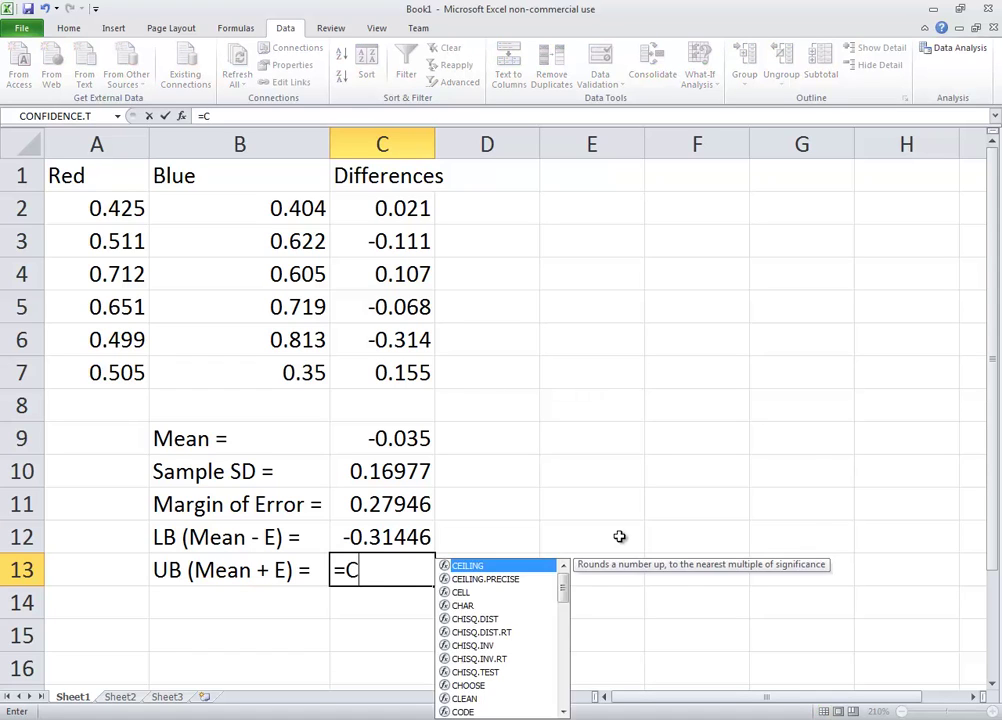
text(9+)
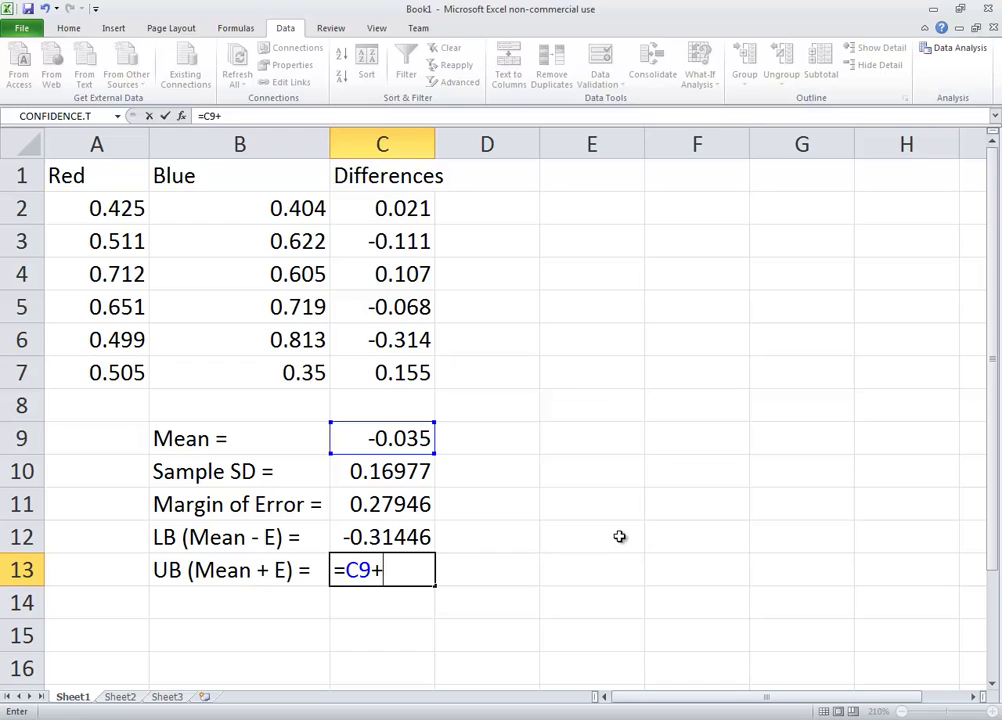
text(C11)
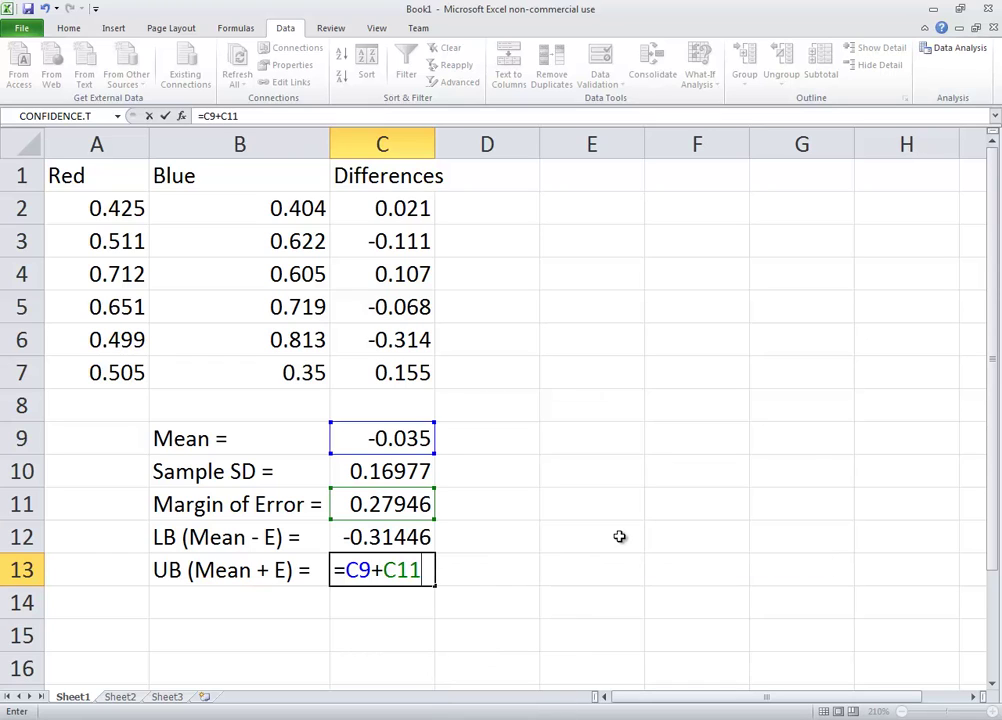
key(Return)
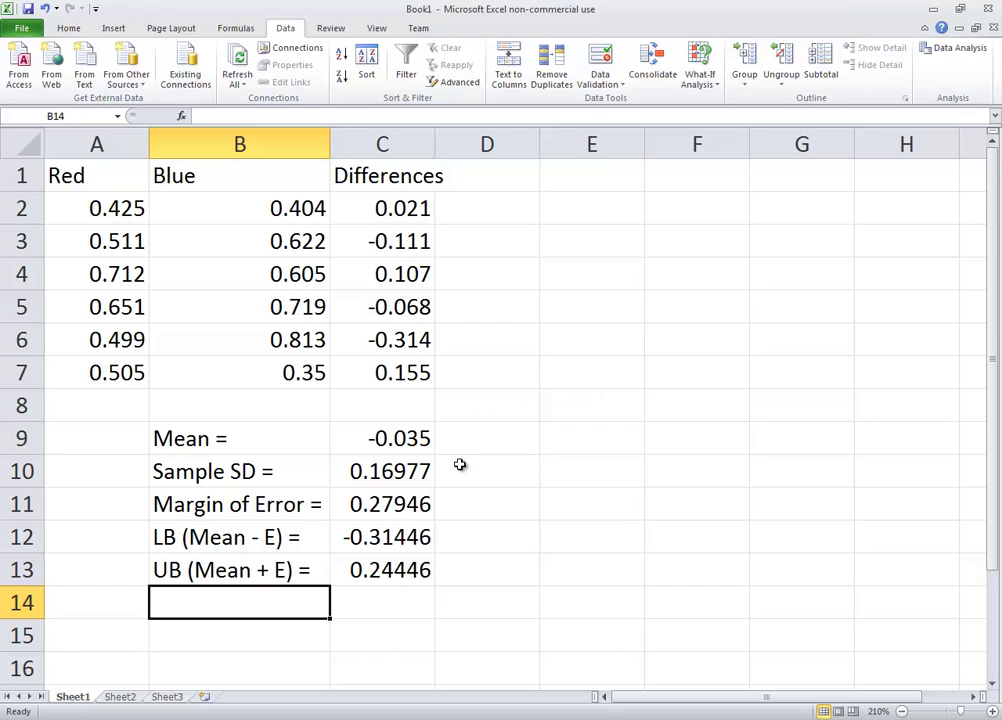
Step: Highlight the bounds in B12:C13, note them as the interval (-0.31, 0.24) in Free Notes, and return to Excel
drag(195, 538, 358, 572)
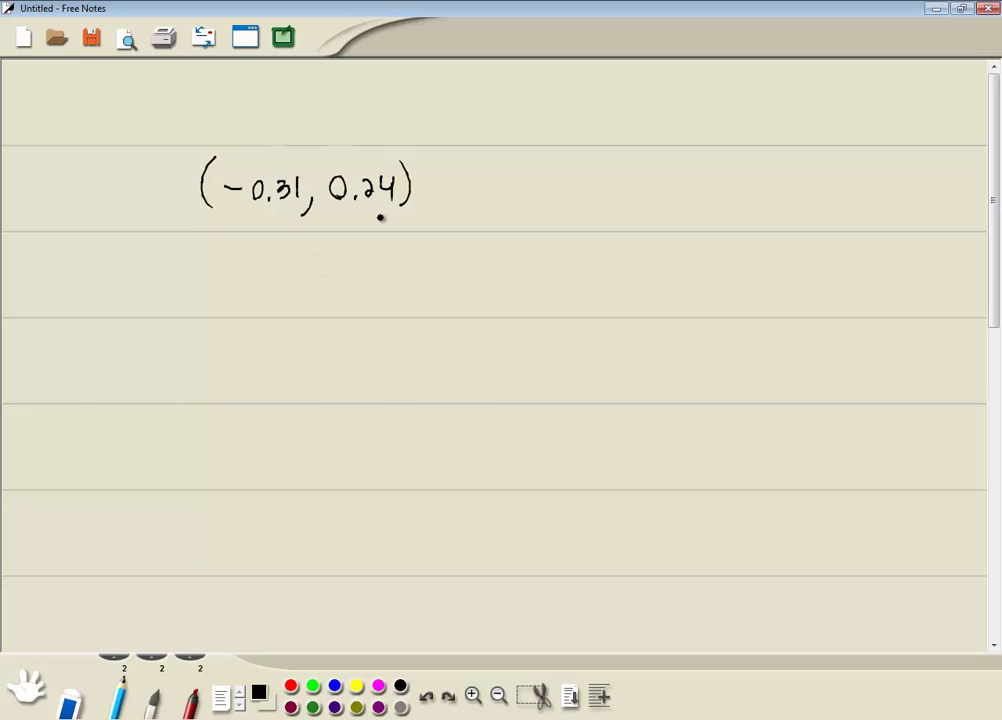
key(alt+Tab)
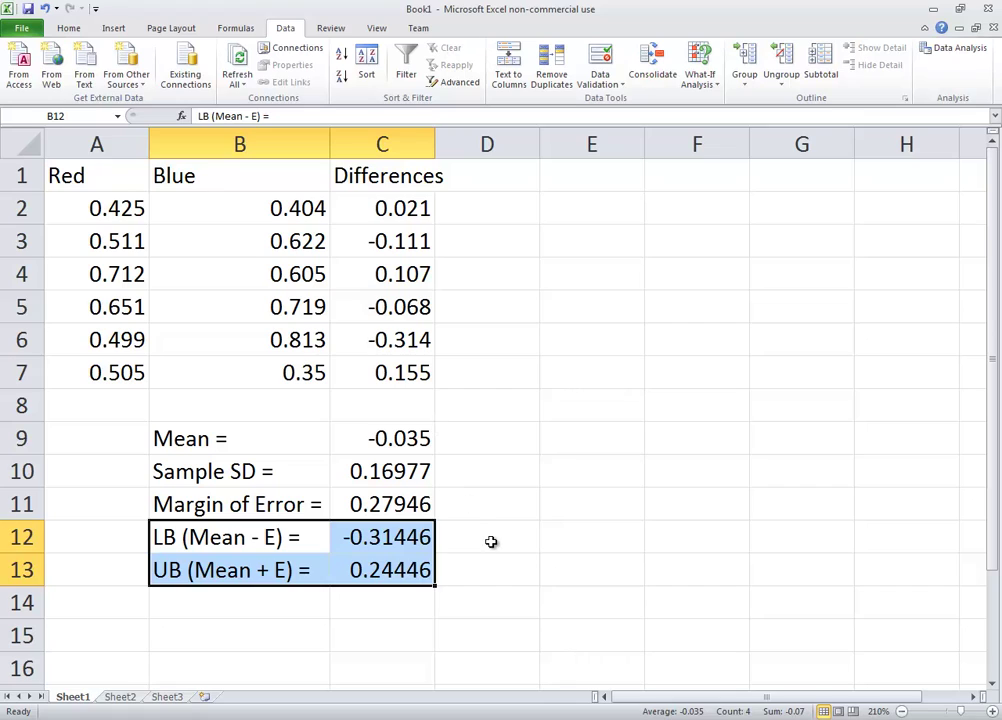
click(457, 547)
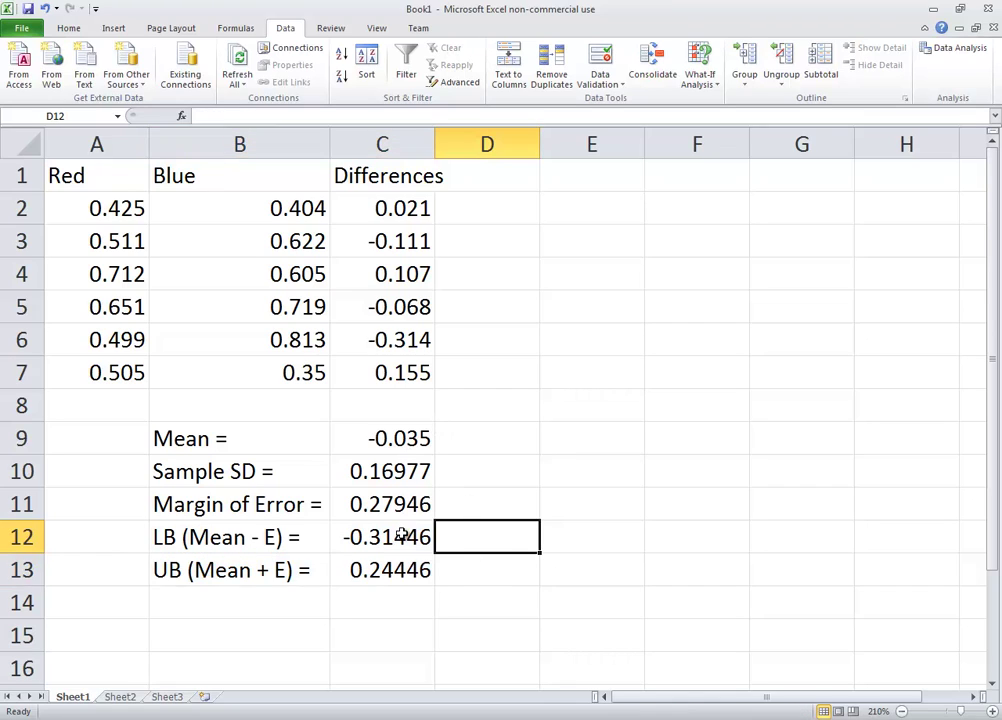